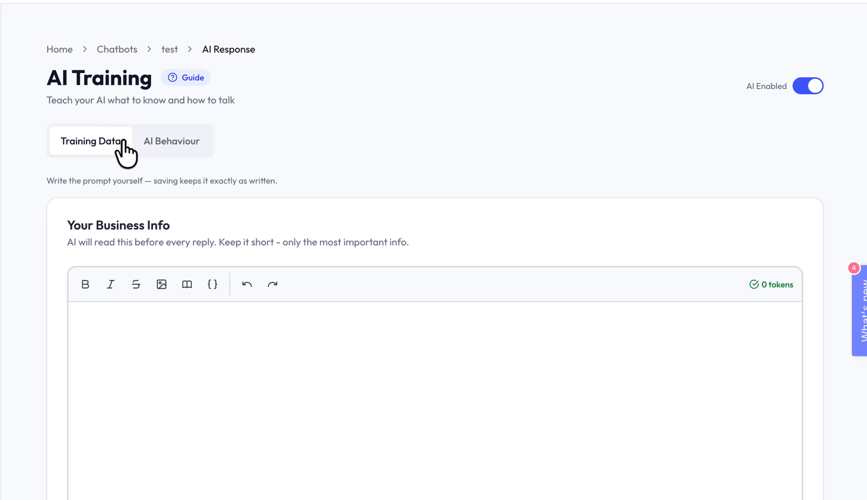
- Look over the Training Data and AI Behaviour sections of the test chatbot's AI training page
scroll(150, 141, down, 1)
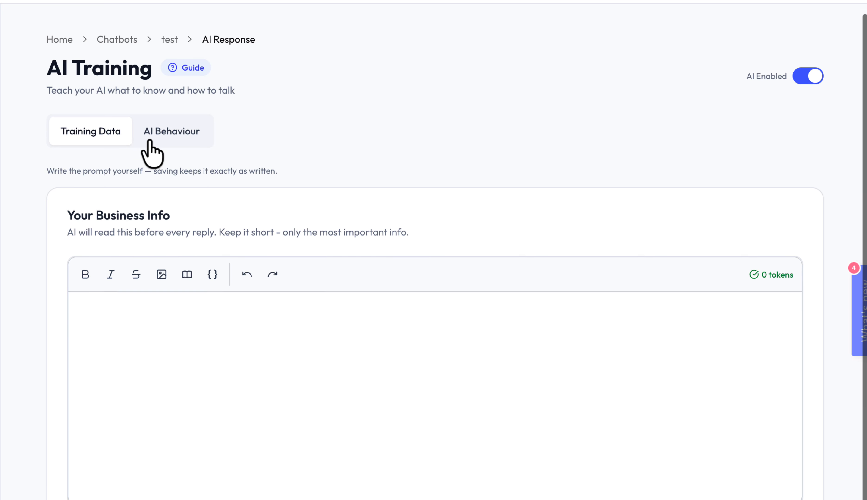
click(150, 141)
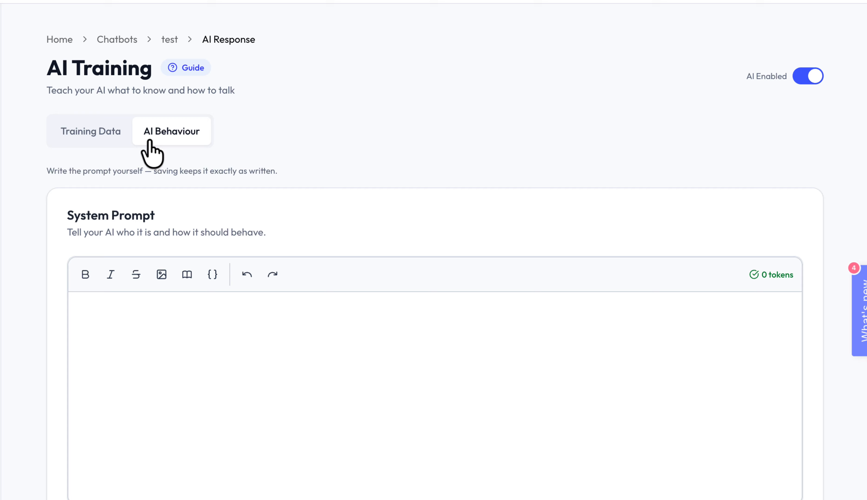
click(100, 139)
click(148, 141)
click(99, 137)
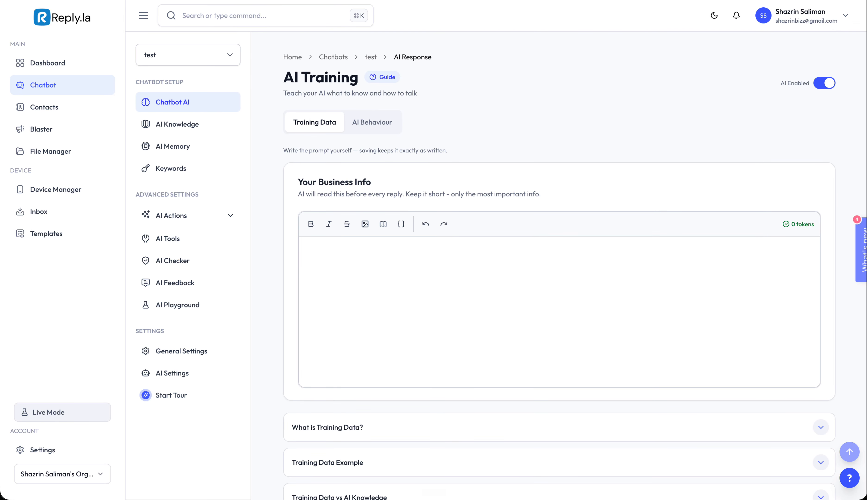
scroll(389, 168, down, 1)
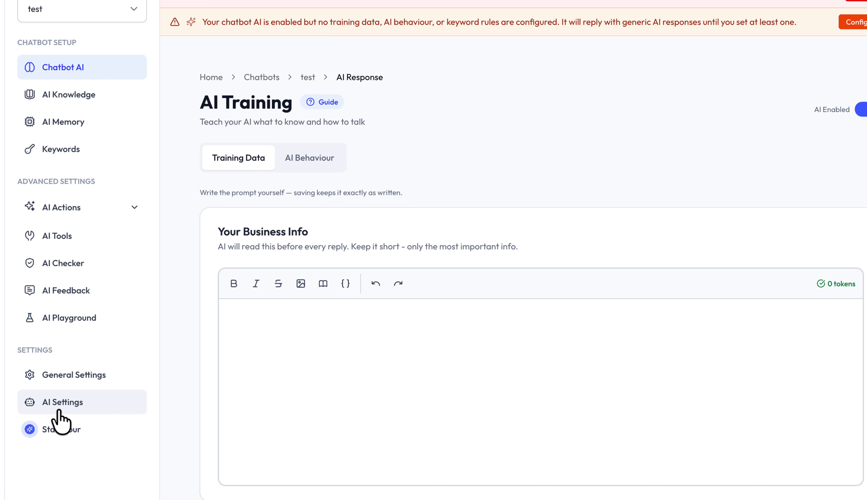
- Change the AI training mode from Custom to Guided in the chatbot's AI settings and confirm the switch
click(58, 412)
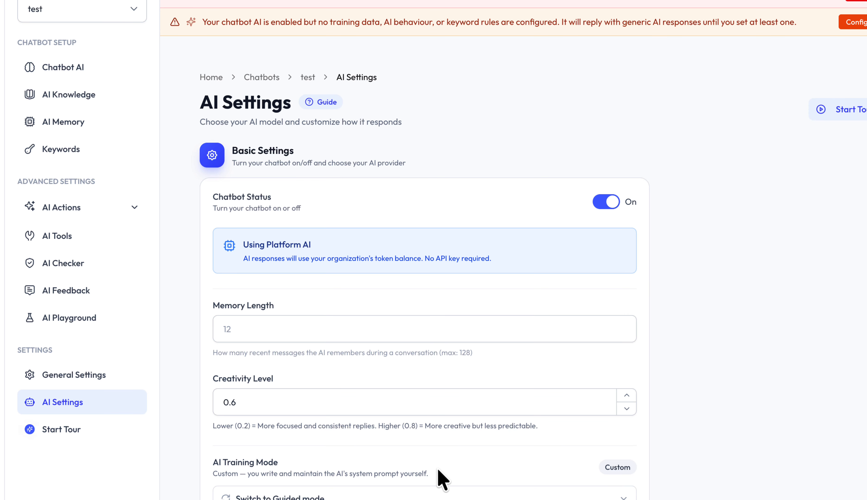
scroll(439, 470, down, 1)
scroll(437, 466, down, 2)
click(330, 407)
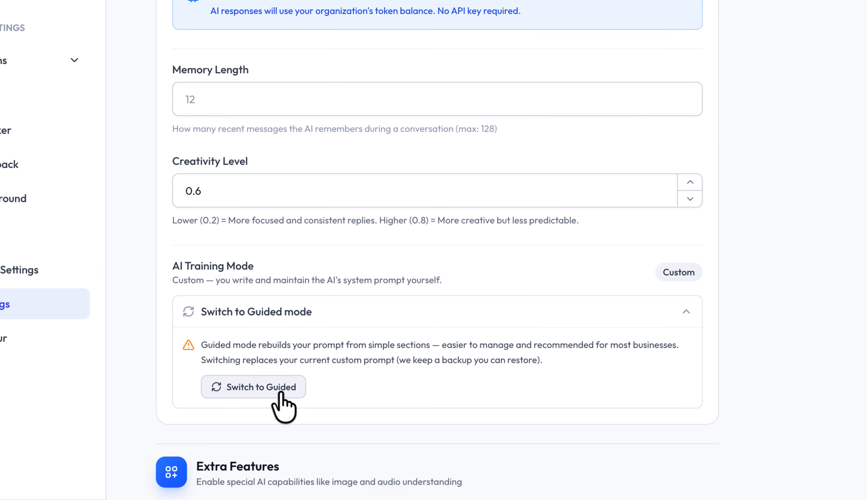
click(280, 393)
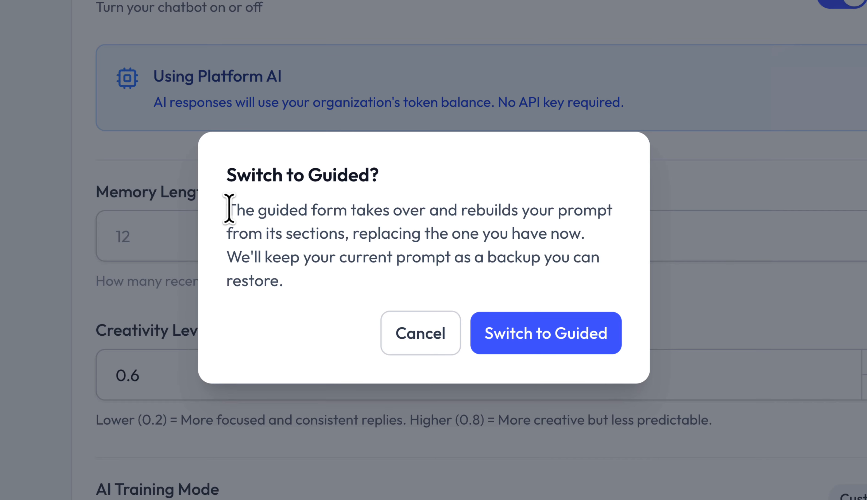
click(507, 340)
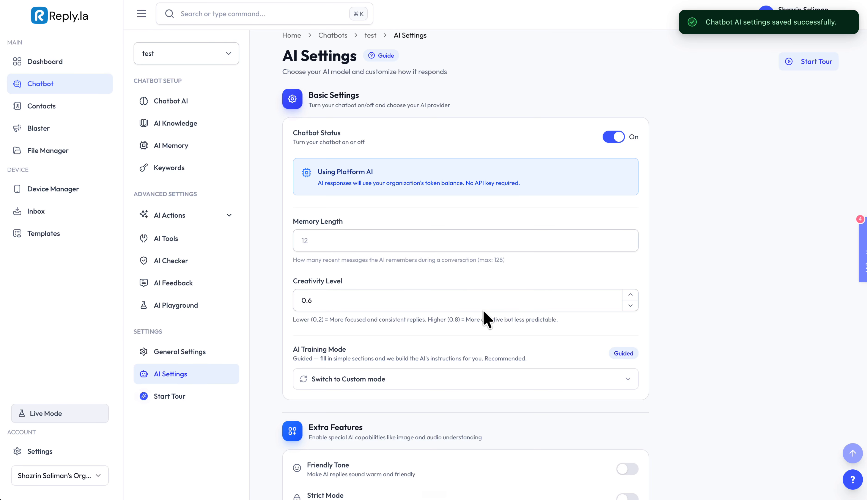
- Return to the chatbot's AI training page and enter "Ubat sakit lutut" as what the business offers
click(219, 105)
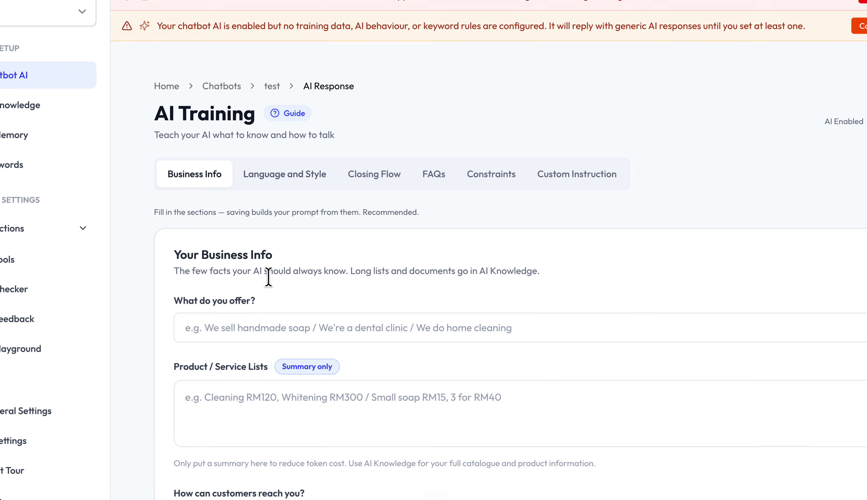
click(218, 372)
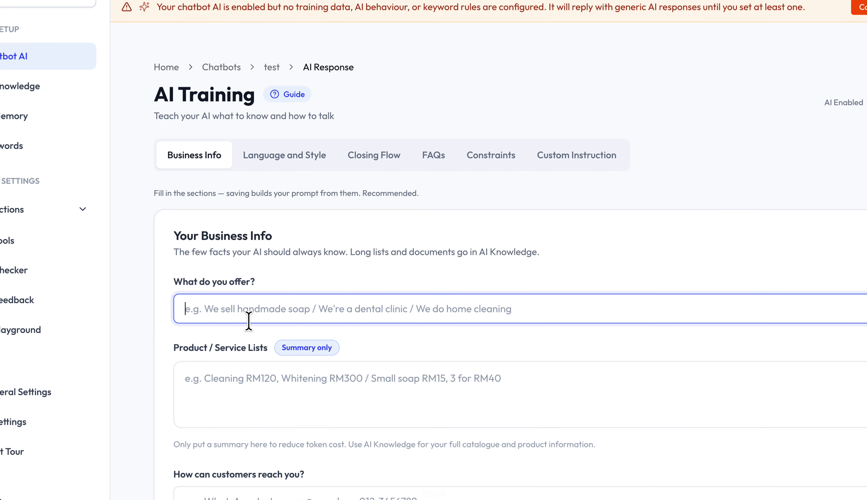
text(UBat)
key(BackSpace)
key(BackSpace)
key(BackSpace)
text(b)
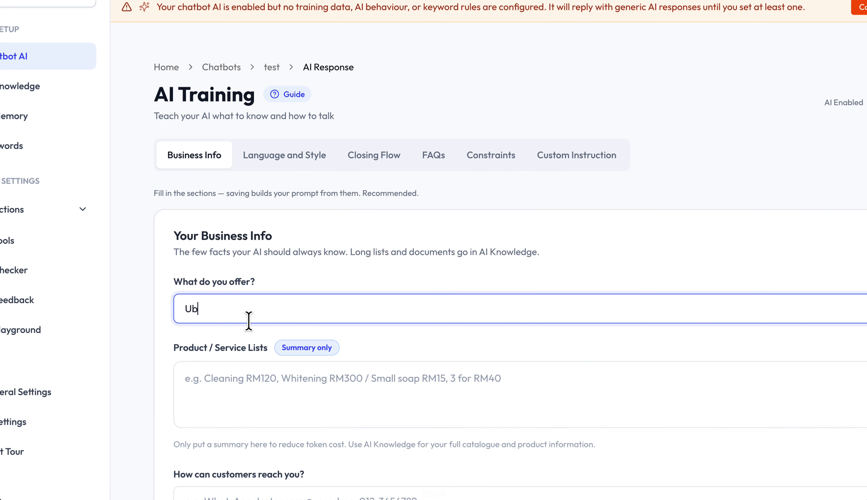
text(at sakit lutut)
- Outline Pakej 1 and Pakej 2 in the product and service summary, each followed by dash bullet lines
click(247, 391)
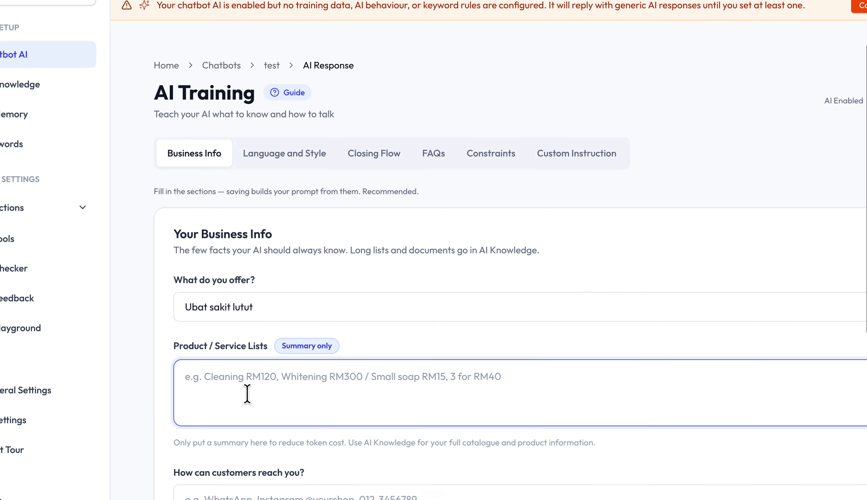
scroll(248, 394, down, 1)
text(HArga)
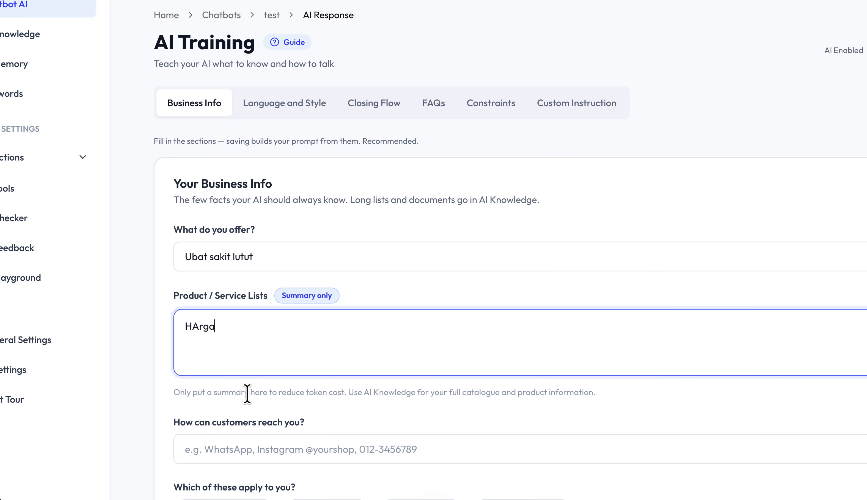
key(BackSpace)
key(BackSpace)
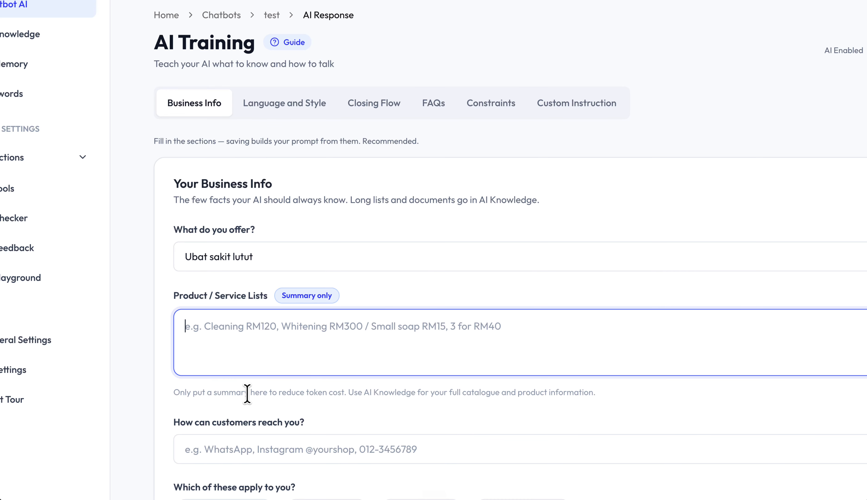
text(P:aj)
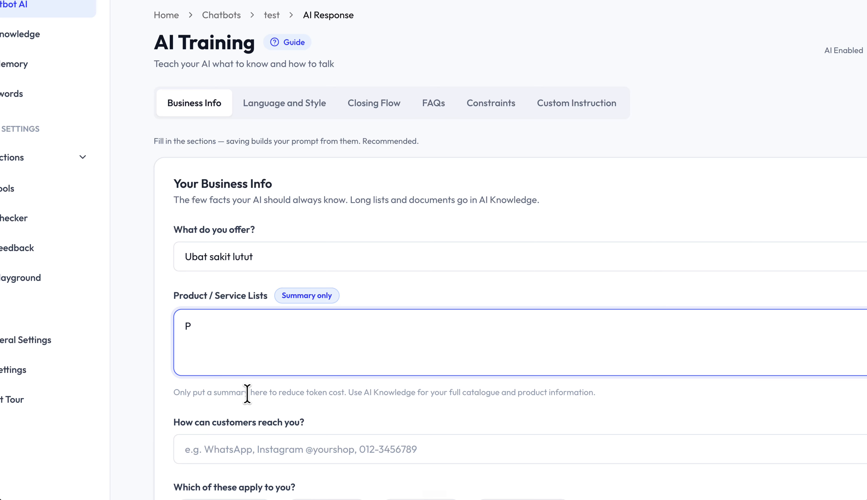
text(1)
key(Return)
text(-)
key(Return)
text(Pakej 2)
key(Return)
text(-)
key(Return)
text(-)
key(Return)
text(-)
key(Return)
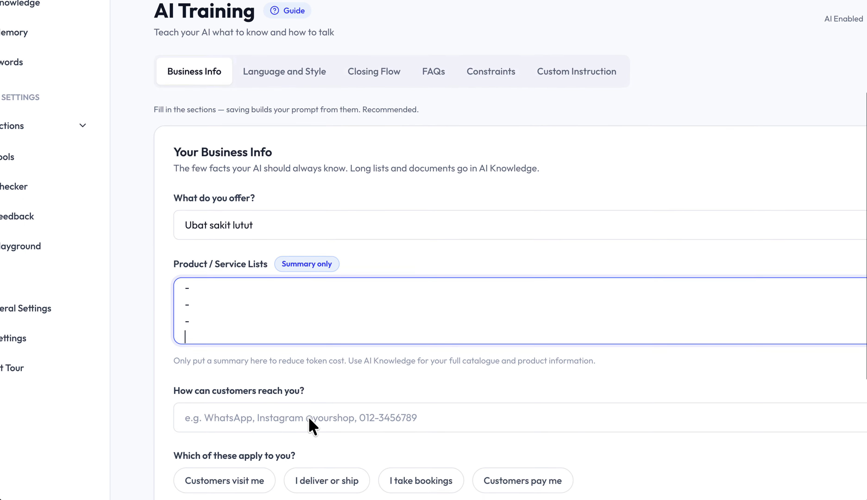
- Leave the customer contact field empty, mark "Customers visit me" as applicable and go to its address and opening hours field
click(290, 442)
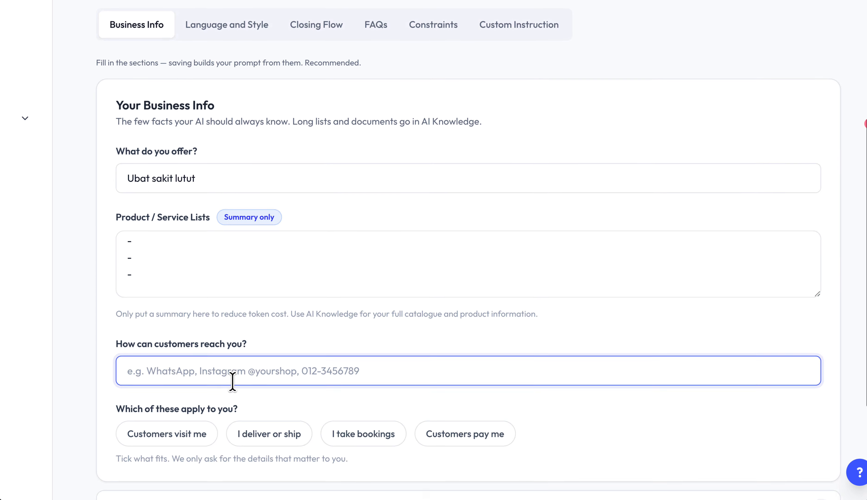
scroll(232, 381, down, 2)
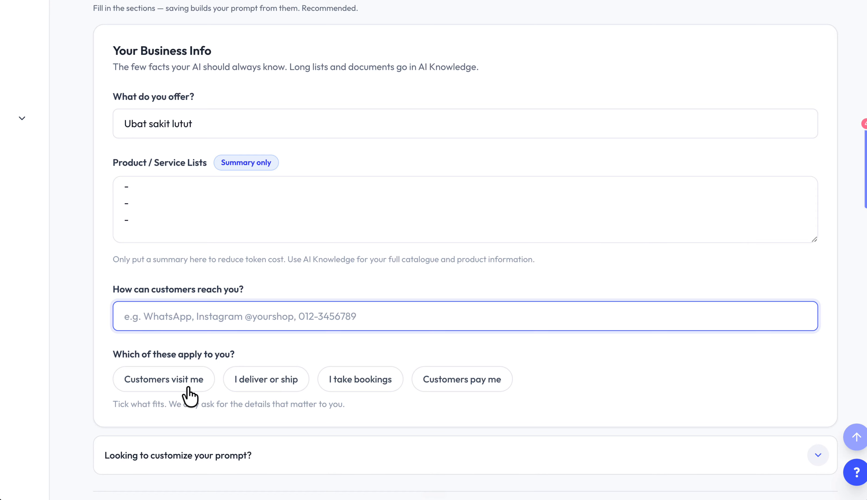
scroll(189, 396, down, 2)
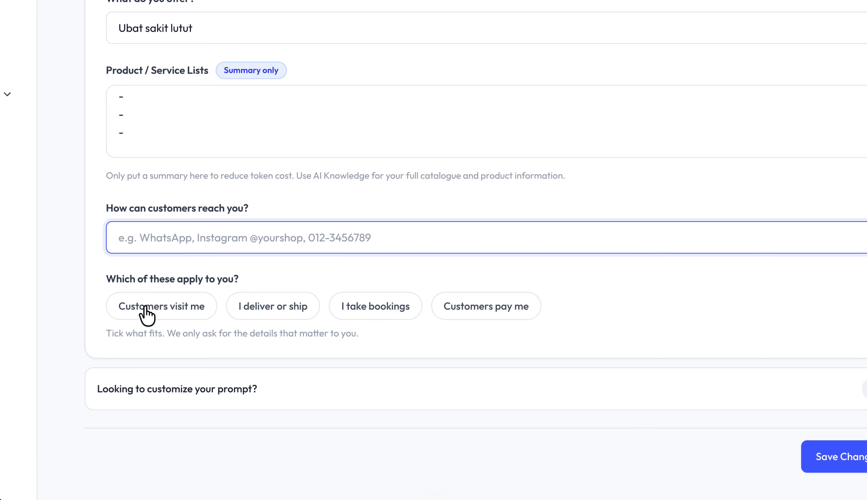
click(173, 313)
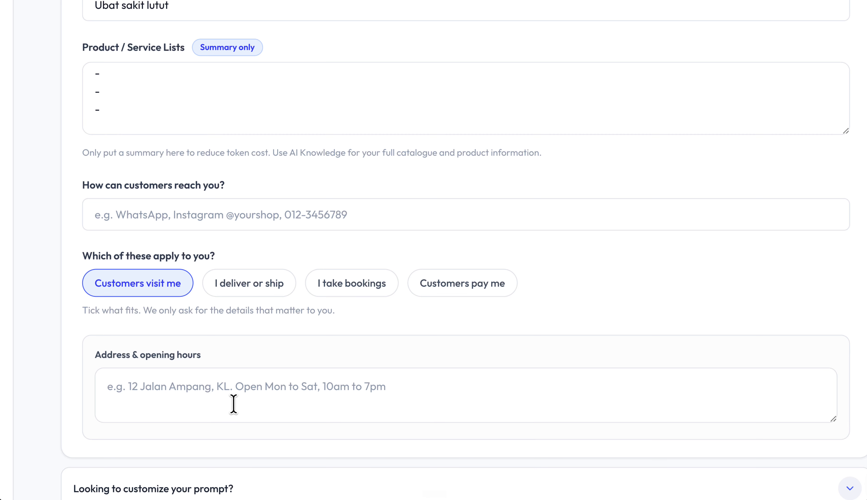
click(226, 386)
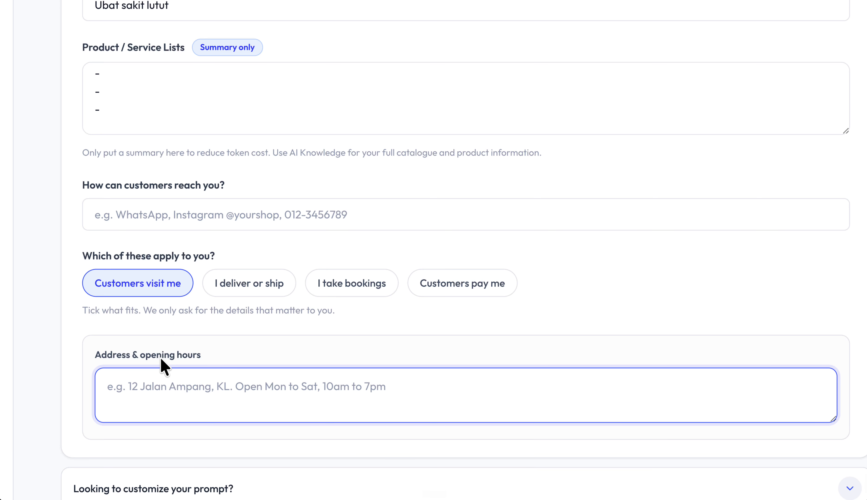
- Replace the "Customers visit me" choice with "I deliver or ship" and go to the delivery or shipping field
scroll(161, 361, down, 2)
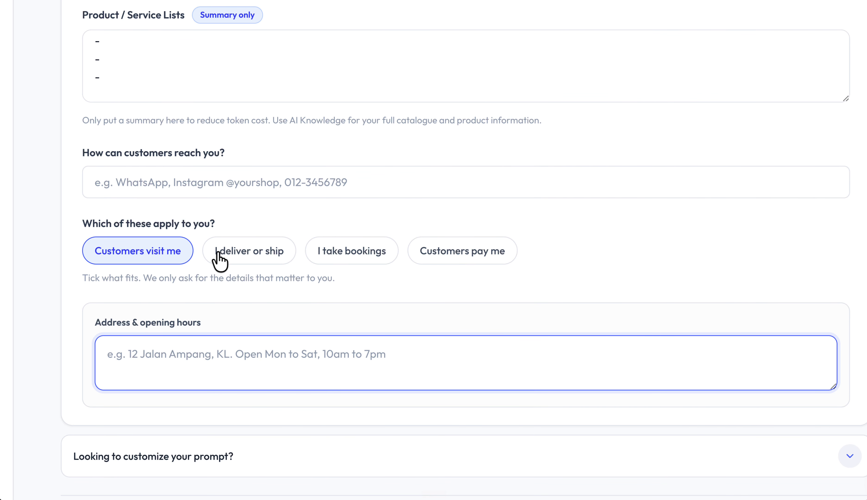
click(154, 257)
click(230, 271)
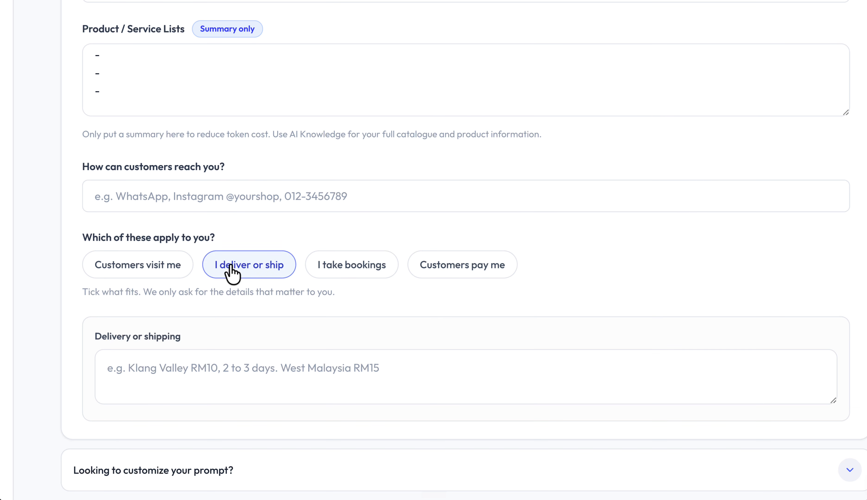
click(186, 366)
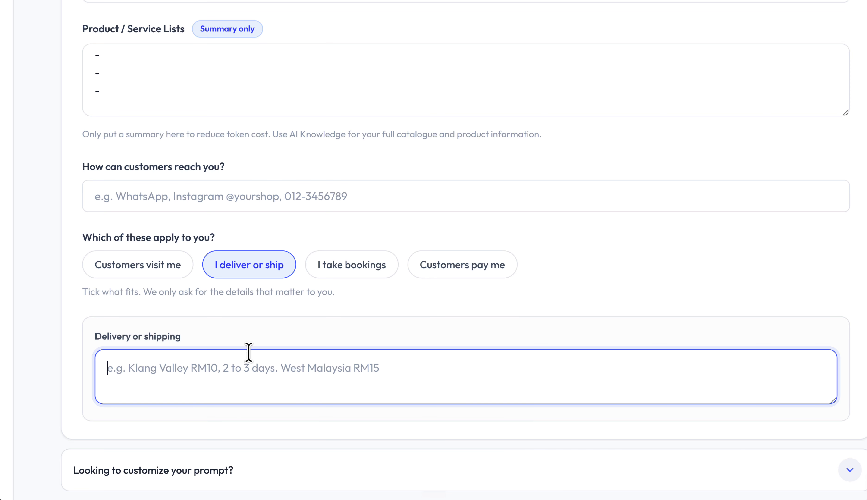
- Select "Customers visit me" again and deselect "I deliver or ship"
click(144, 266)
scroll(143, 265, down, 4)
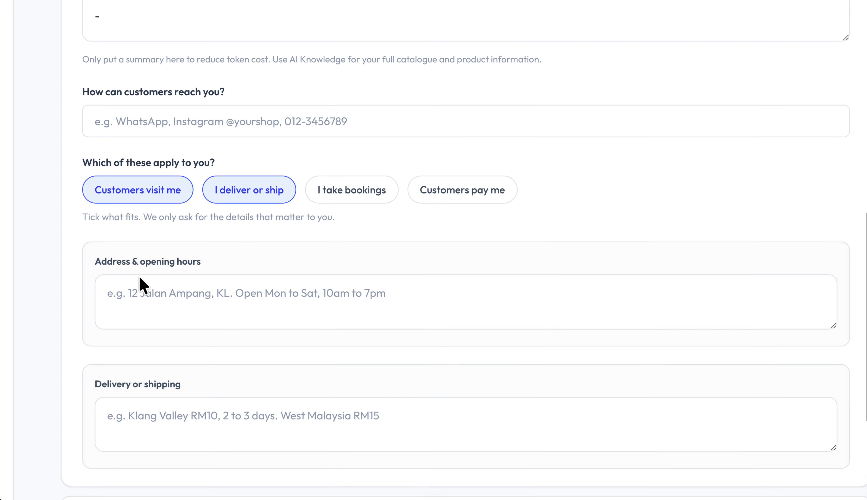
click(259, 195)
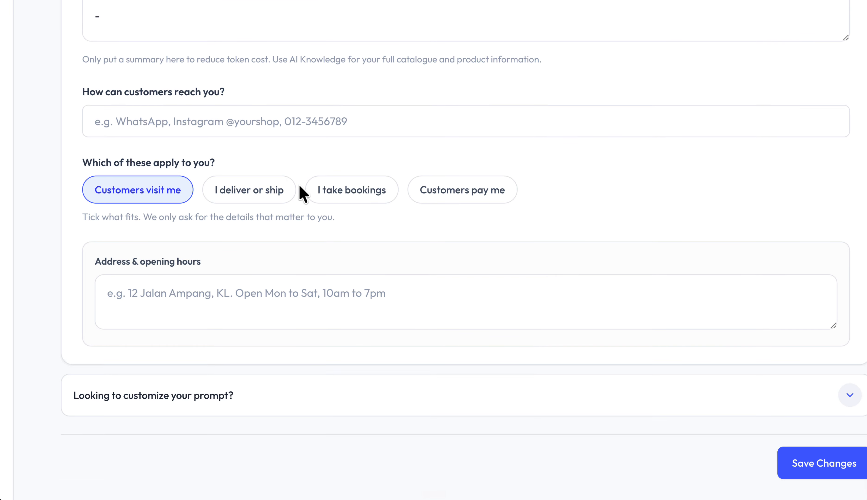
- Try the "I take bookings" option, then mark "Customers pay me" instead and view its payment field
click(347, 198)
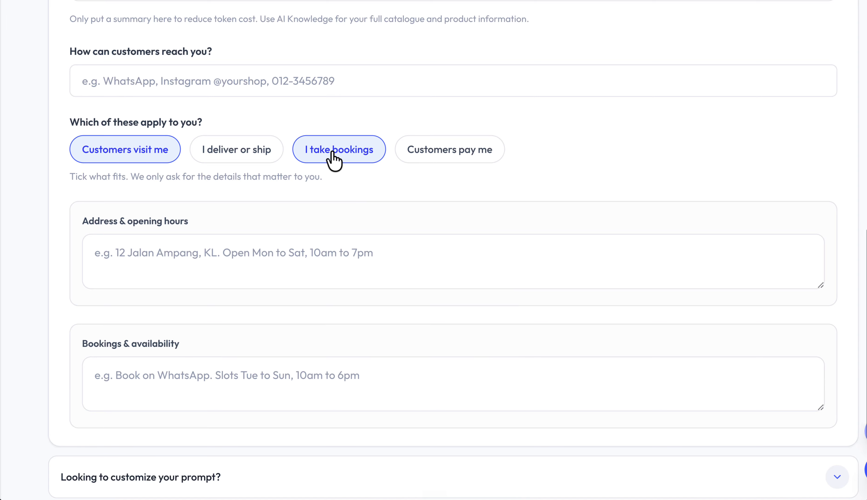
click(332, 153)
click(437, 159)
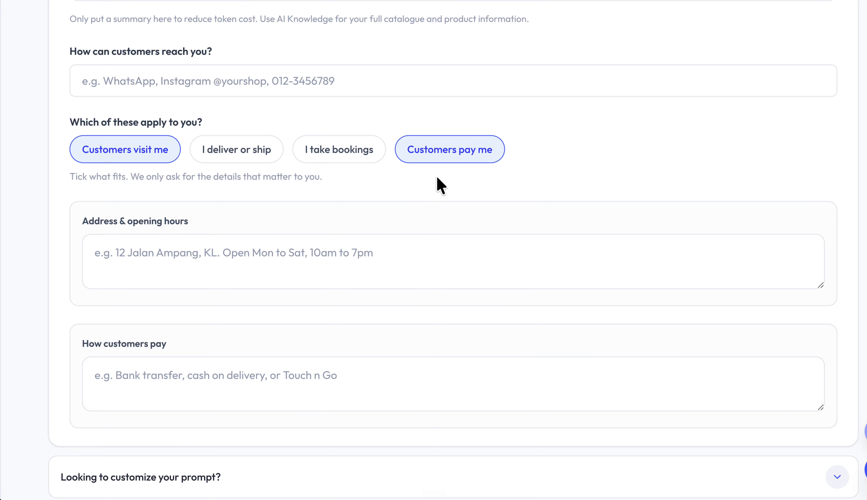
click(232, 372)
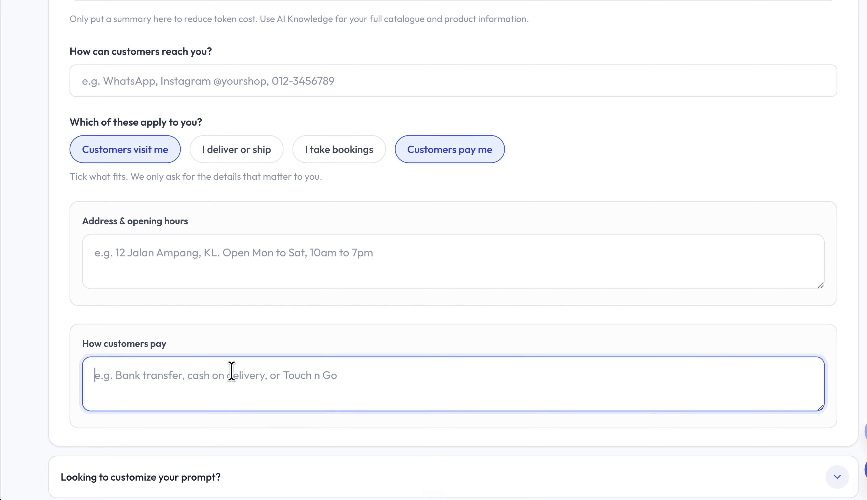
scroll(232, 372, down, 2)
scroll(232, 371, up, 12)
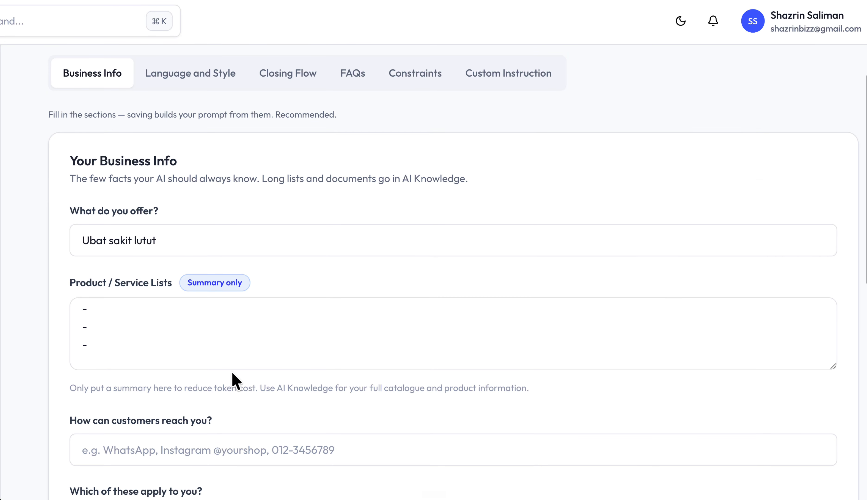
- In the Language and Style section, set the AI's role to Sales Advisor for the business Simplicity
click(202, 73)
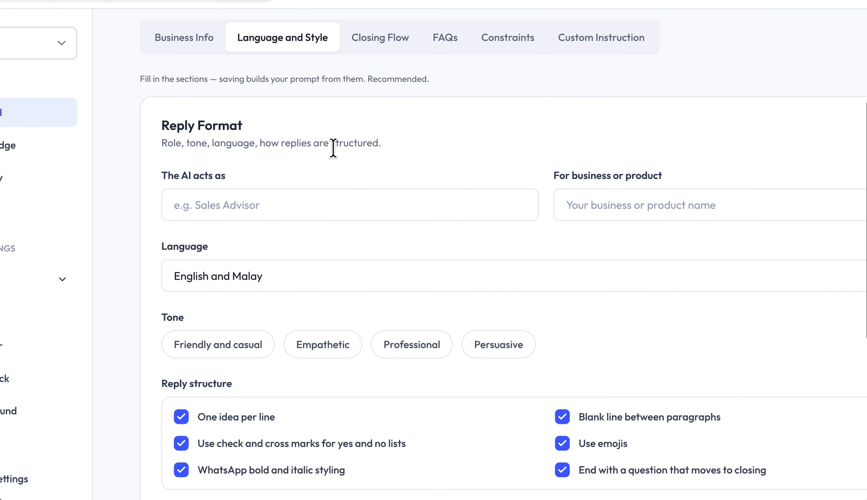
click(231, 205)
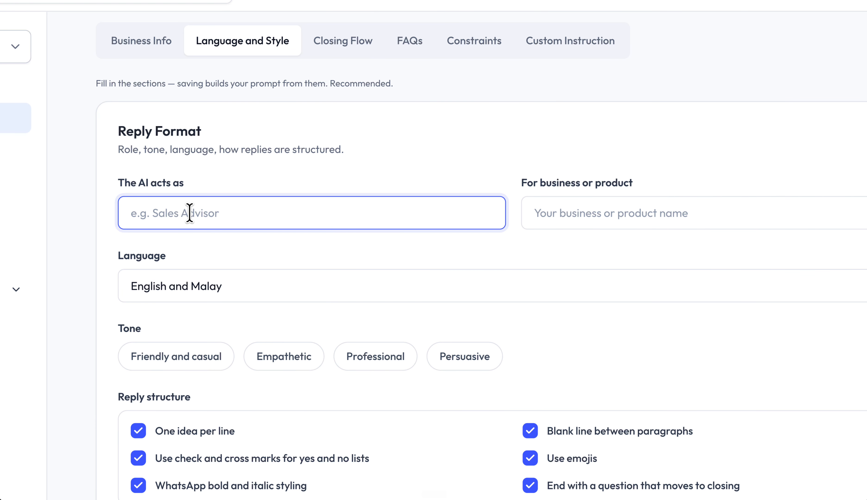
text(Sales Adv)
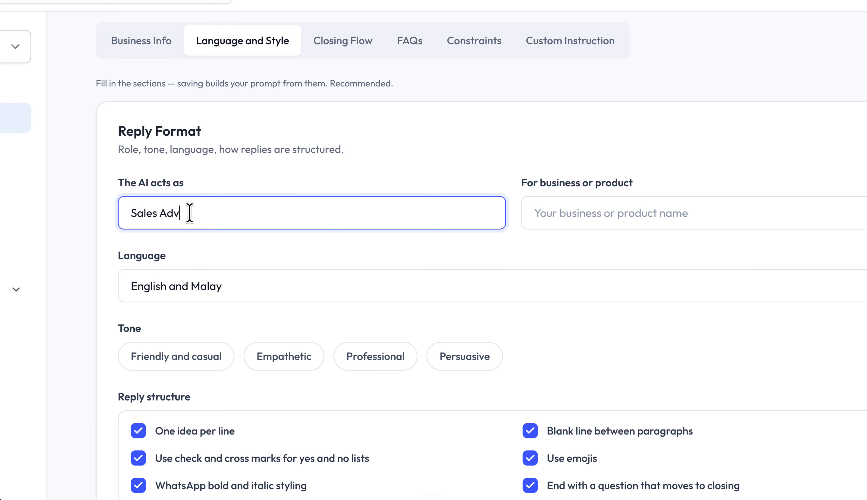
text(isor)
click(538, 214)
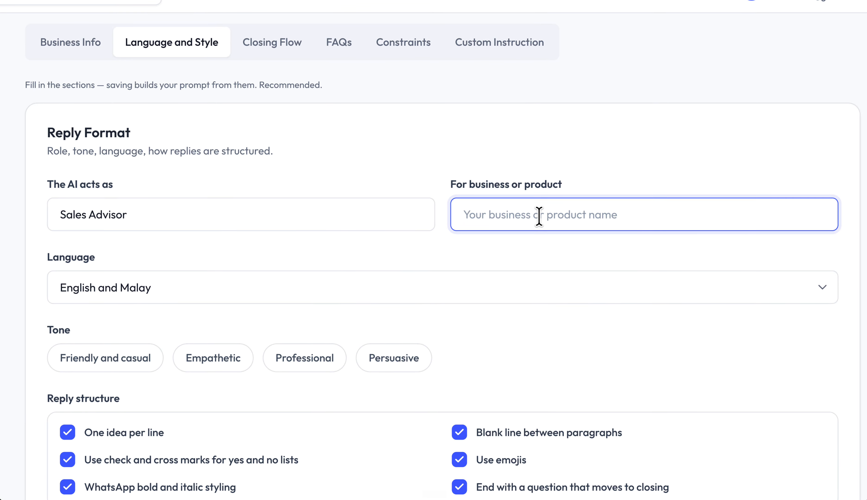
text(Simplicity)
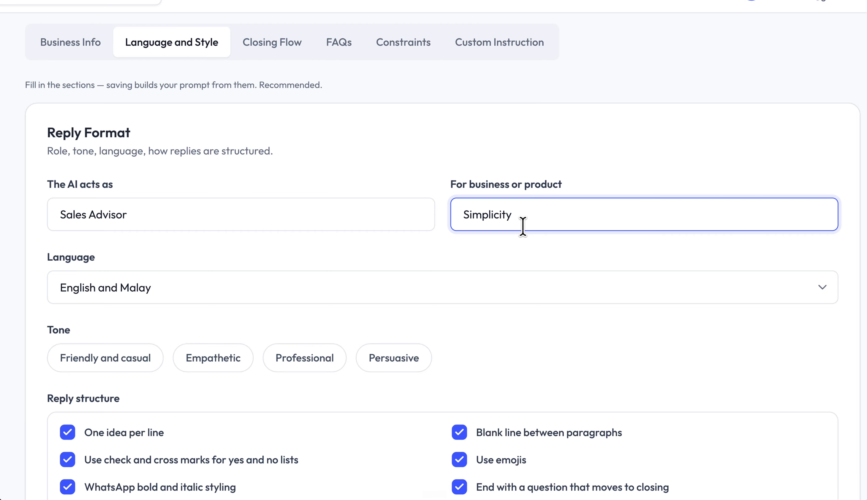
- Set the reply language to Others and enter Chinese as the custom language
click(284, 282)
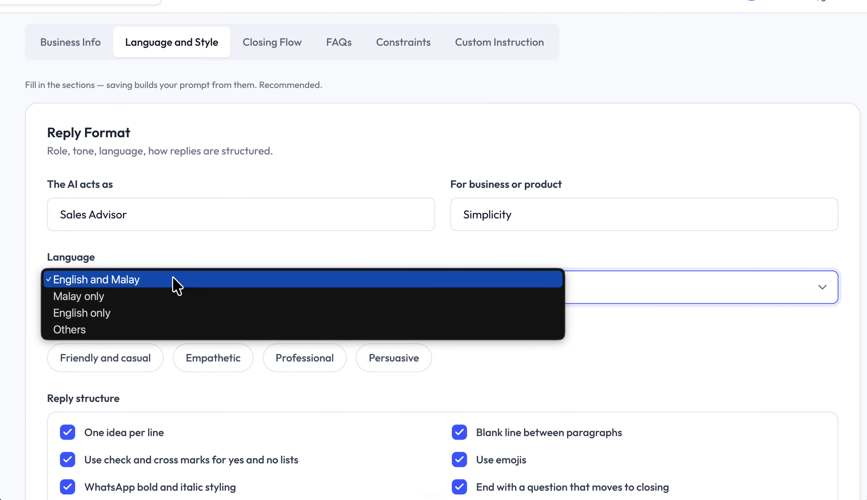
click(151, 333)
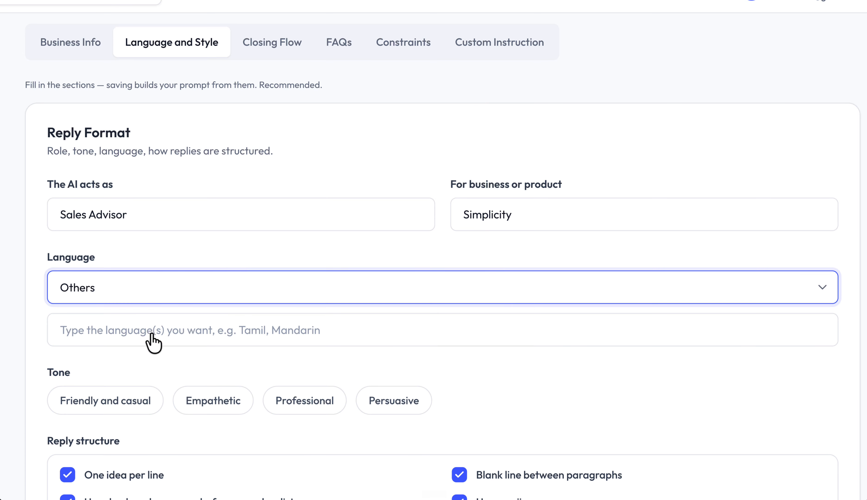
click(151, 333)
text(Chini)
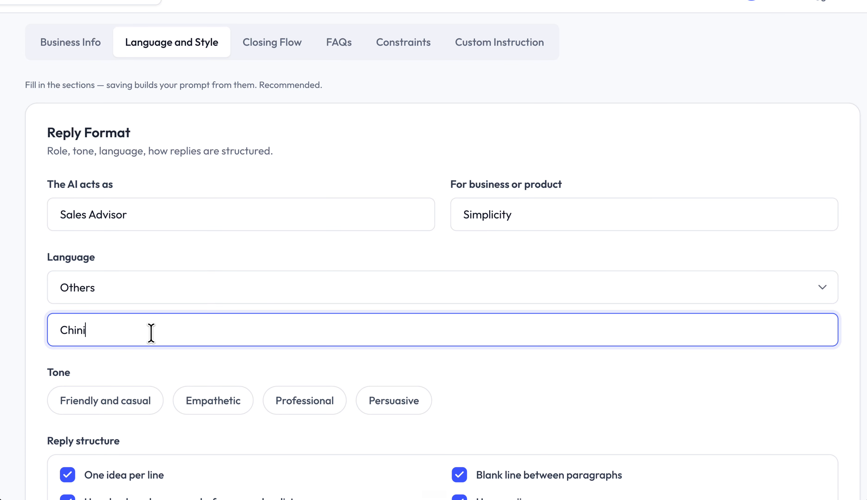
text(s)
key(BackSpace)
key(BackSpace)
text(iese)
- Try the Friendly and casual, Persuasive and Professional tones, deselecting each of them again
scroll(227, 381, down, 3)
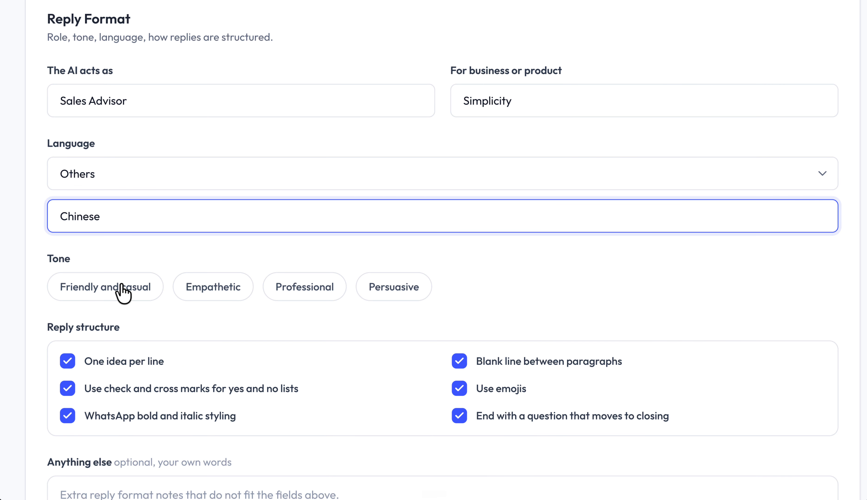
click(126, 298)
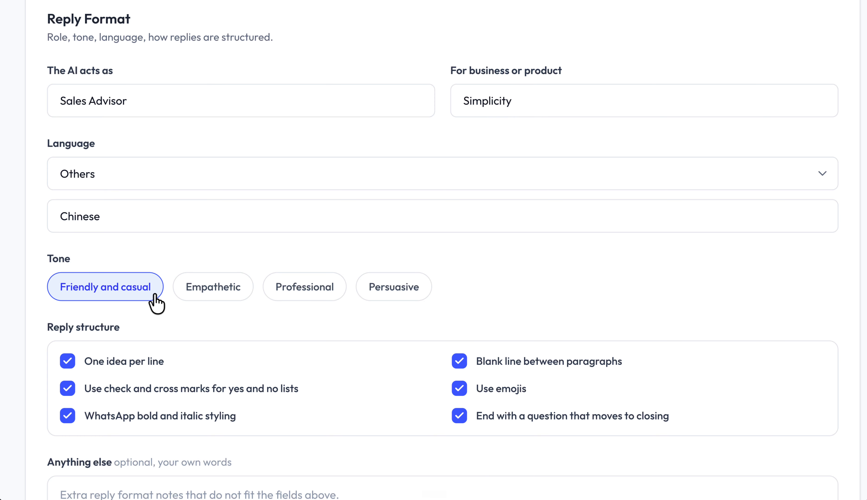
click(380, 294)
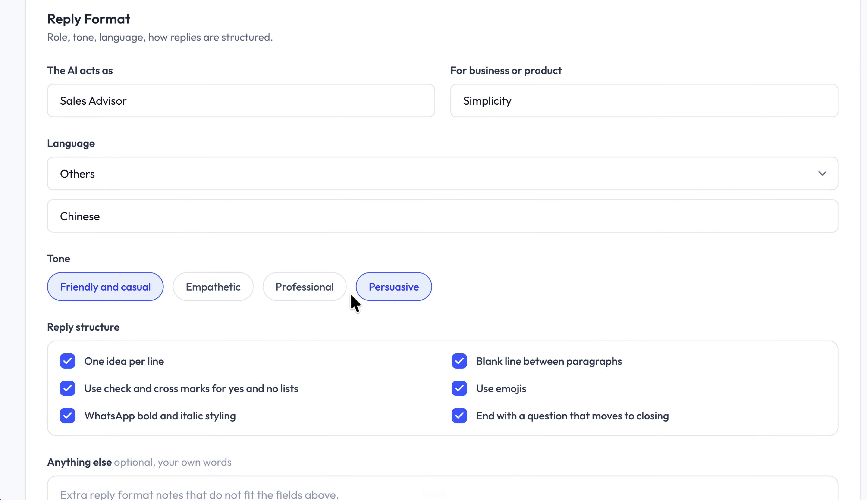
click(117, 293)
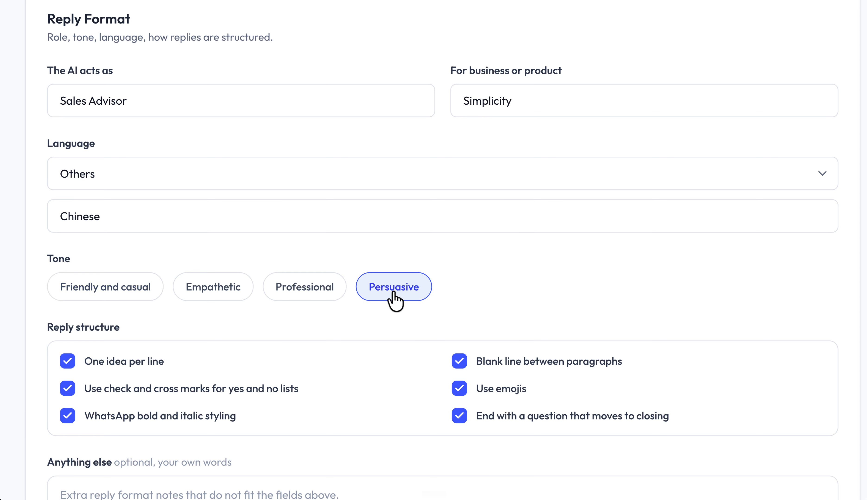
click(392, 290)
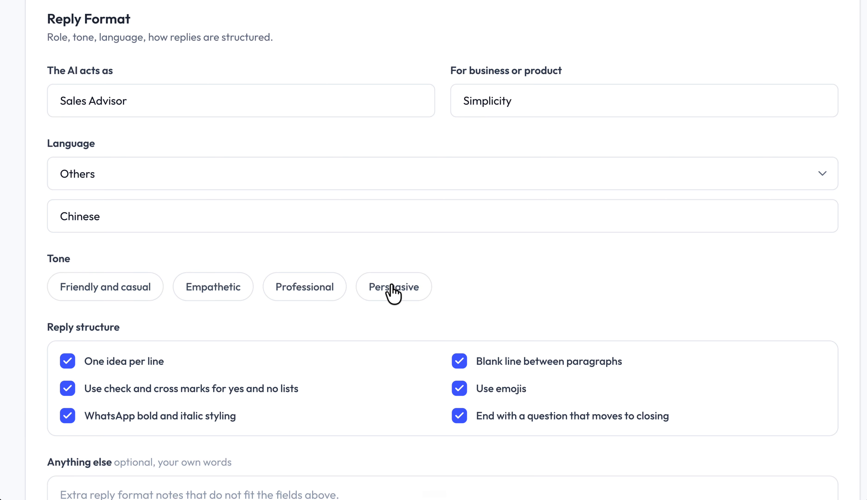
click(307, 290)
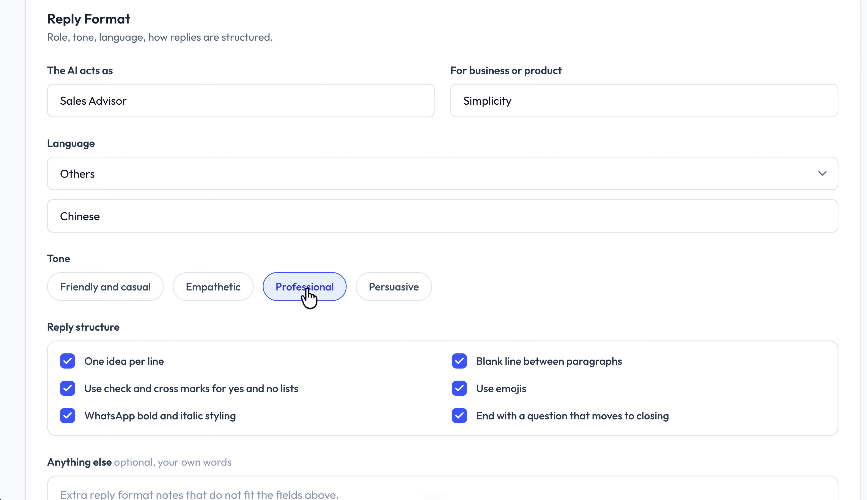
click(308, 290)
- Review the Reply structure options and the optional Anything else notes field
scroll(307, 296, down, 2)
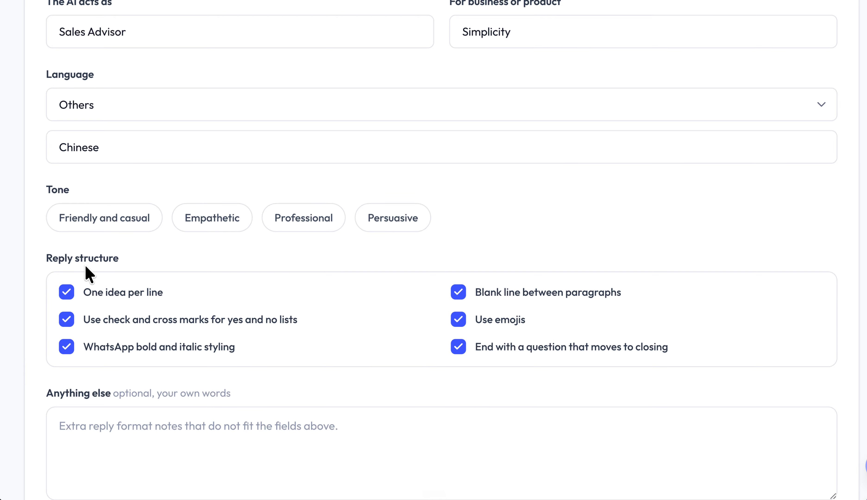
drag(47, 265, 118, 265)
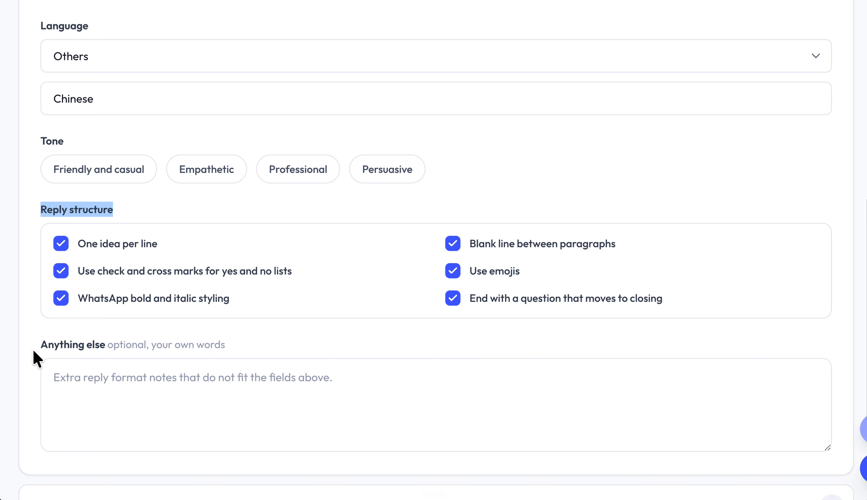
drag(34, 345, 92, 347)
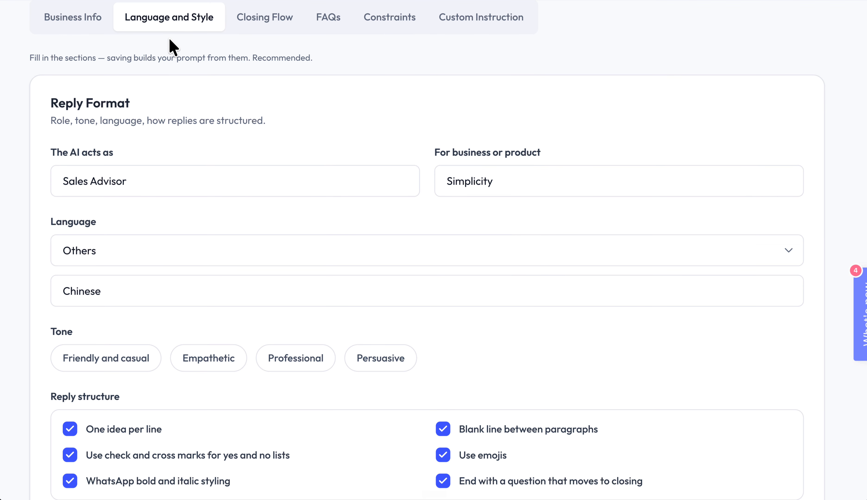
- Add a blank question to the FAQs section, look over its question and answer fields, and collapse it
click(248, 22)
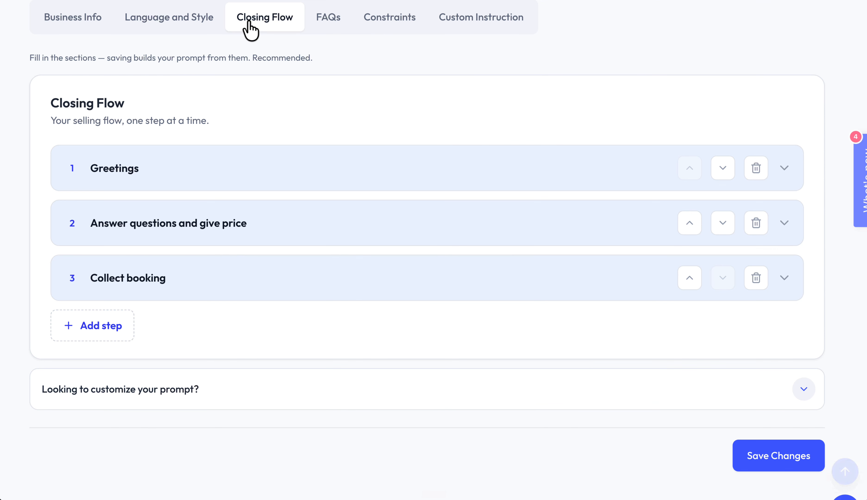
click(324, 26)
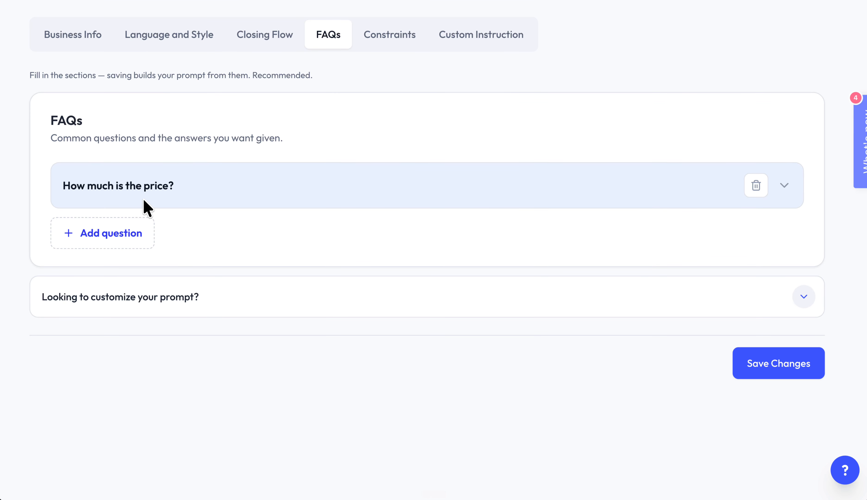
click(132, 245)
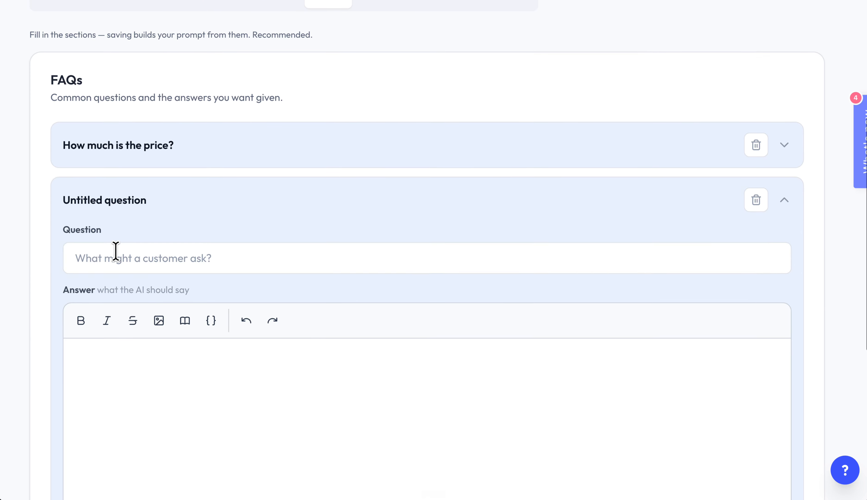
click(116, 252)
click(139, 426)
click(141, 206)
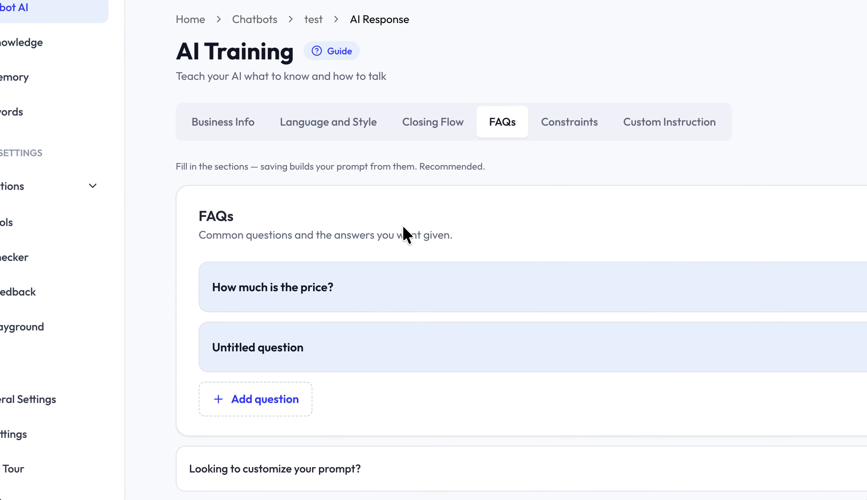
- Review the individual rules in the Constraints section and the purpose of the Custom Instruction section
click(578, 127)
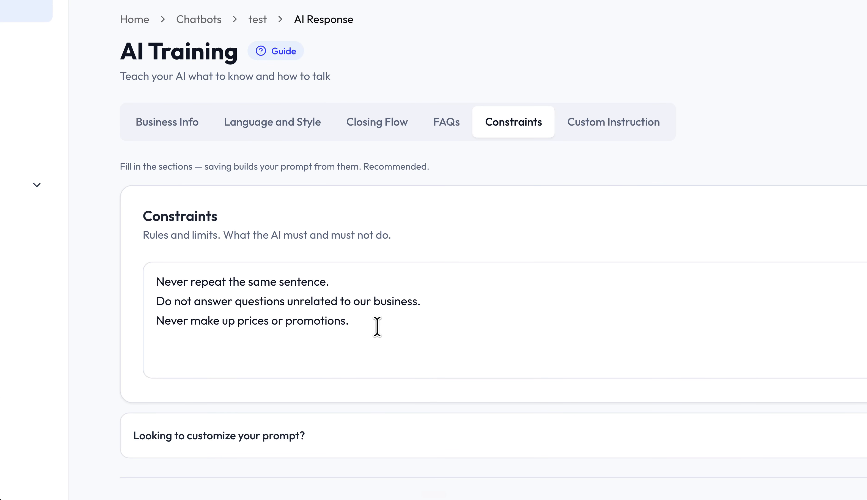
drag(377, 327, 153, 265)
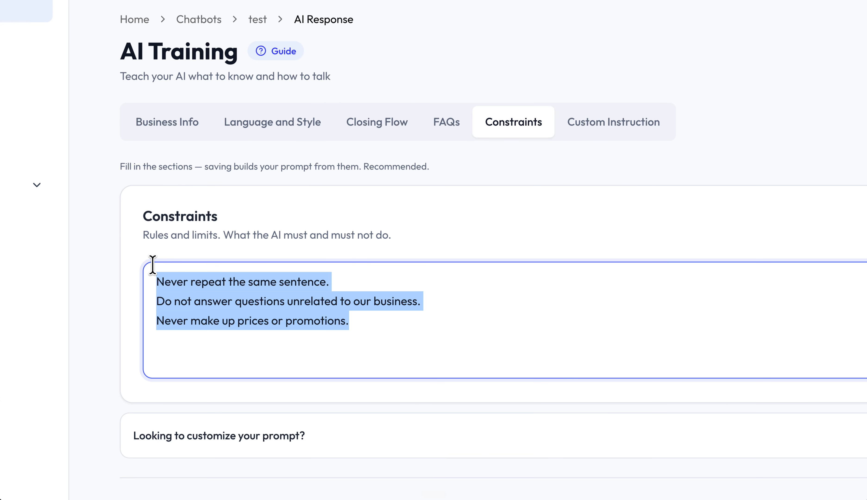
triple_click(166, 286)
triple_click(169, 301)
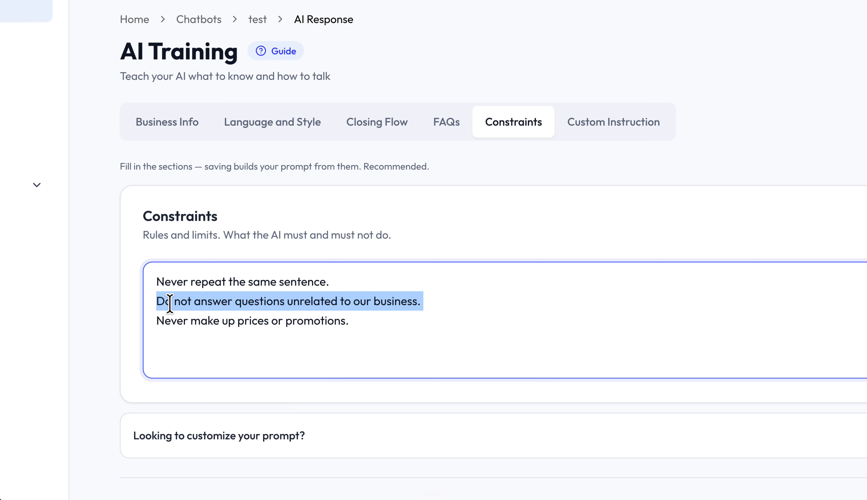
triple_click(177, 323)
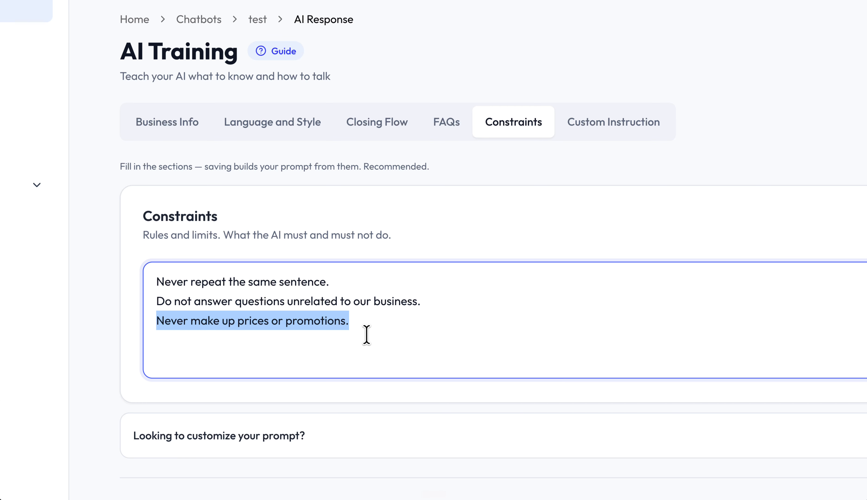
drag(191, 322, 236, 324)
click(348, 318)
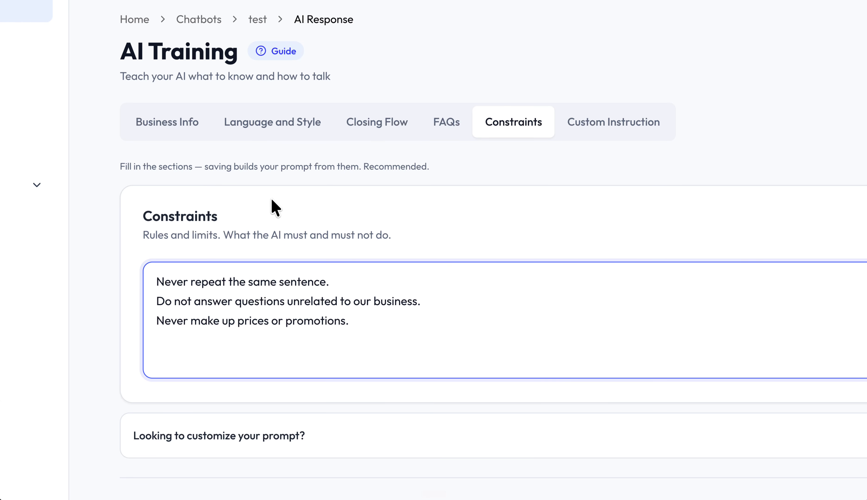
click(586, 127)
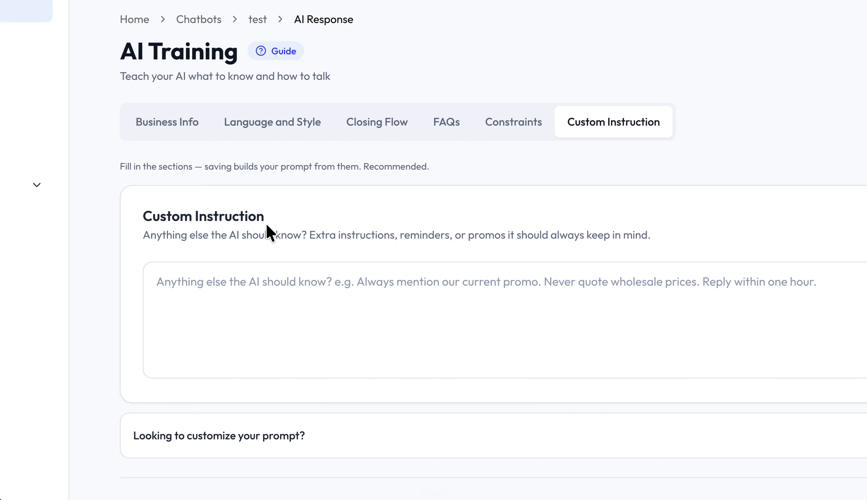
drag(244, 228, 134, 205)
- Open the Greetings step of the Closing Flow and examine its title, description and example script fields
click(386, 123)
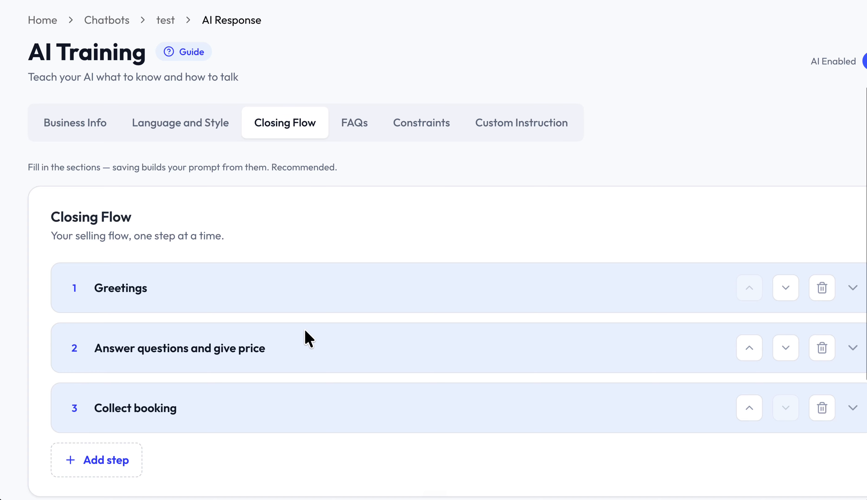
scroll(304, 329, down, 3)
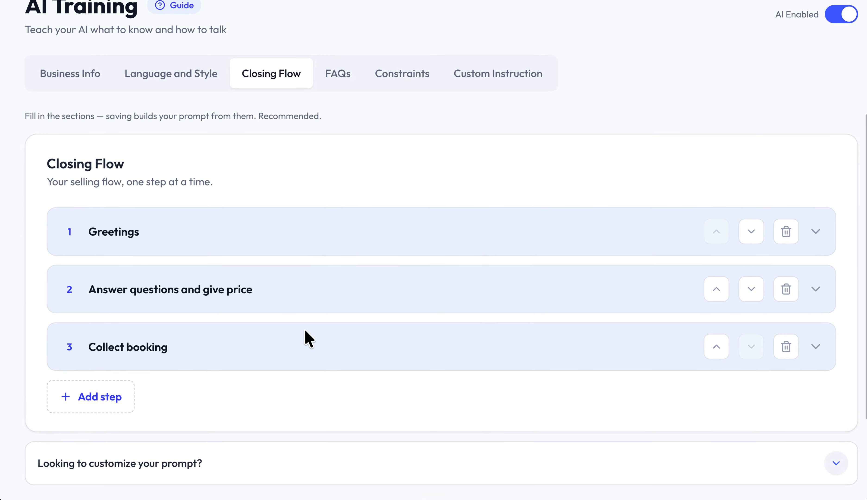
click(255, 241)
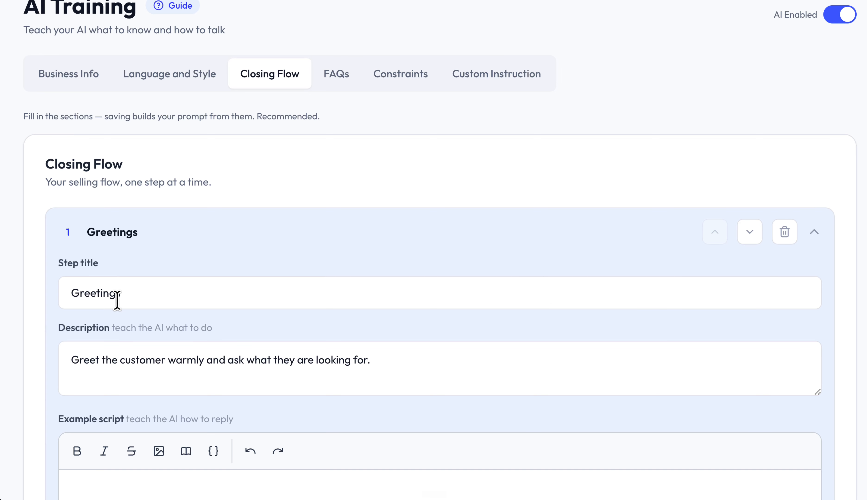
scroll(117, 299, down, 2)
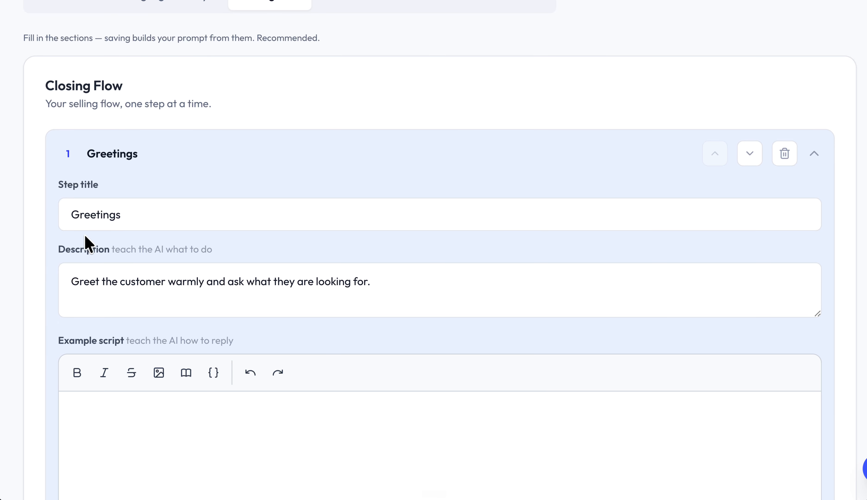
scroll(124, 249, down, 3)
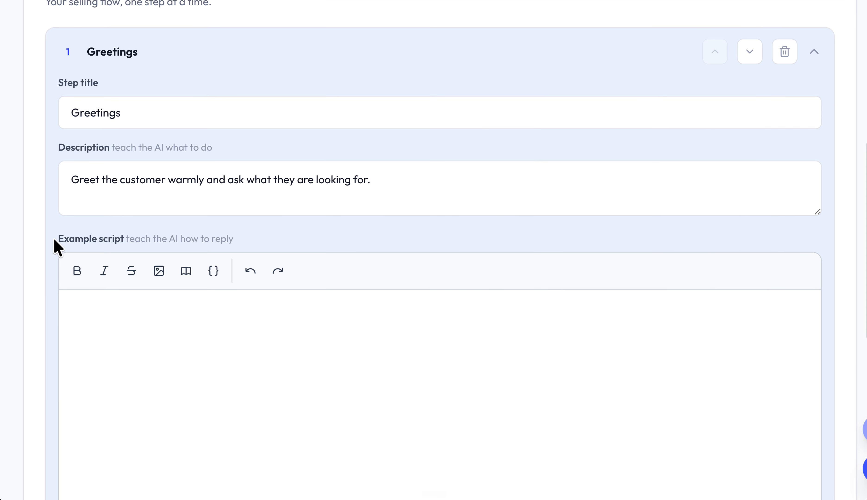
scroll(128, 245, down, 1)
click(121, 283)
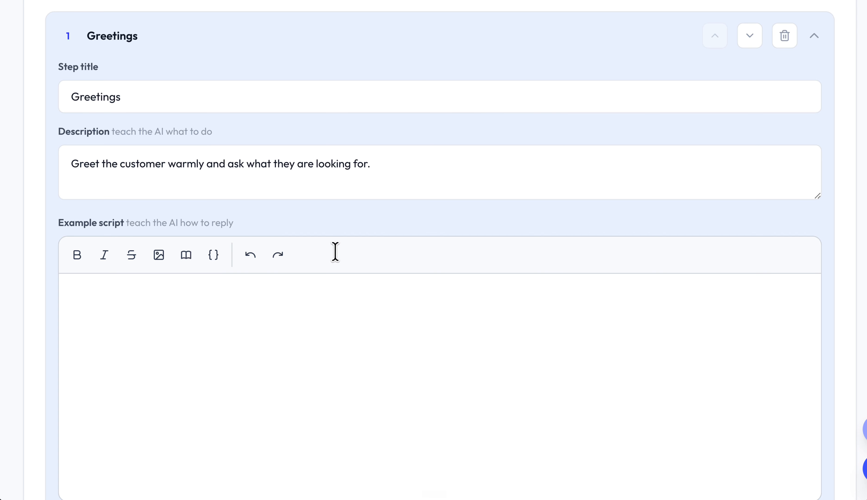
- Copy "Greeting & Fact Finding" from Step 1 of the Google Docs chatbot template and replace the Greetings step title with it in the chatbot training page
key(ctrl+Tab)
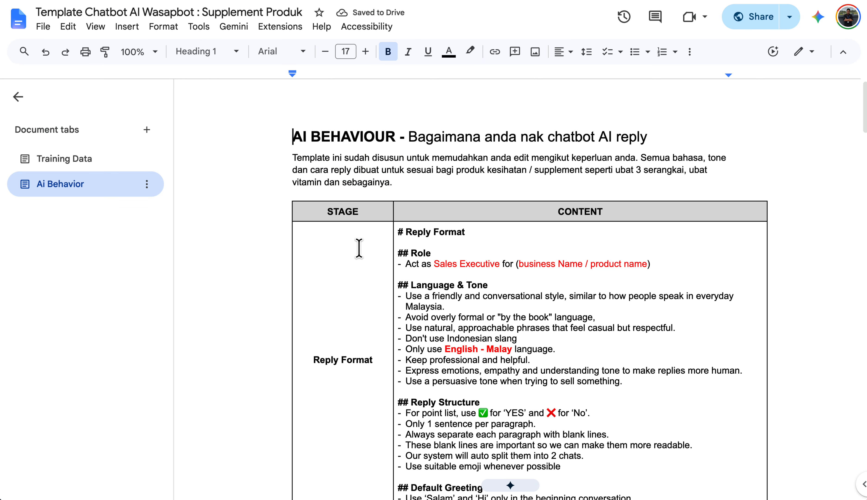
scroll(359, 249, down, 10)
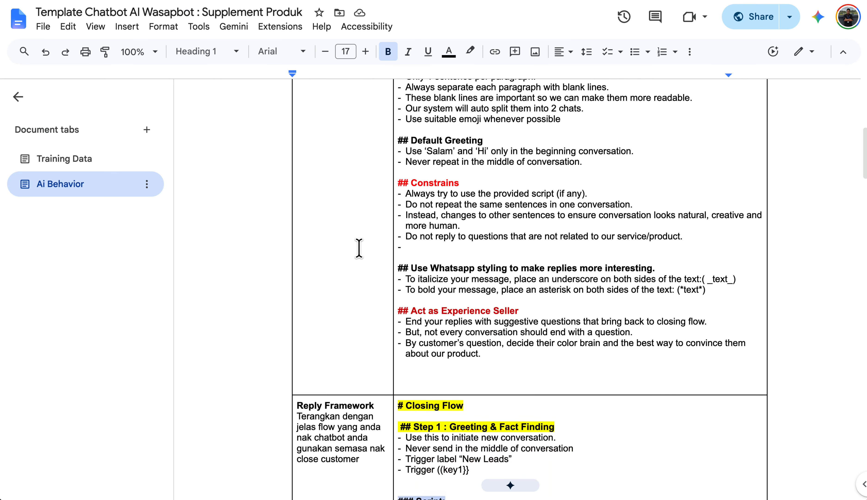
scroll(359, 249, down, 6)
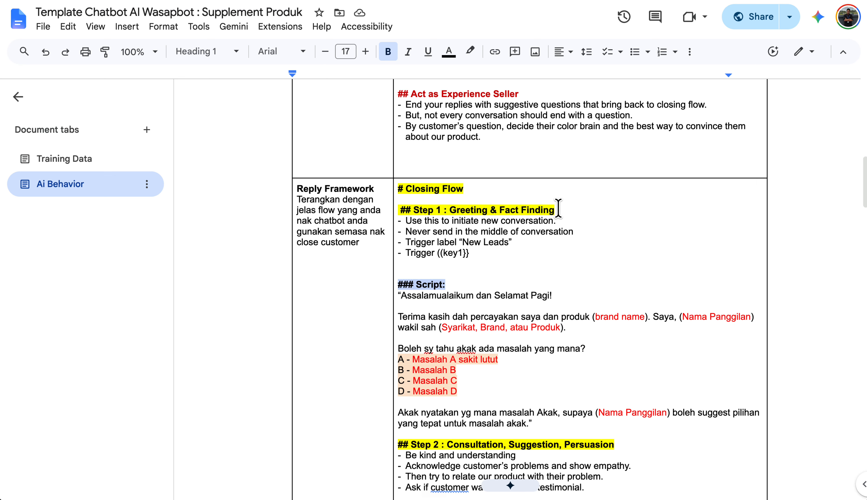
drag(558, 208, 449, 210)
key(ctrl+c)
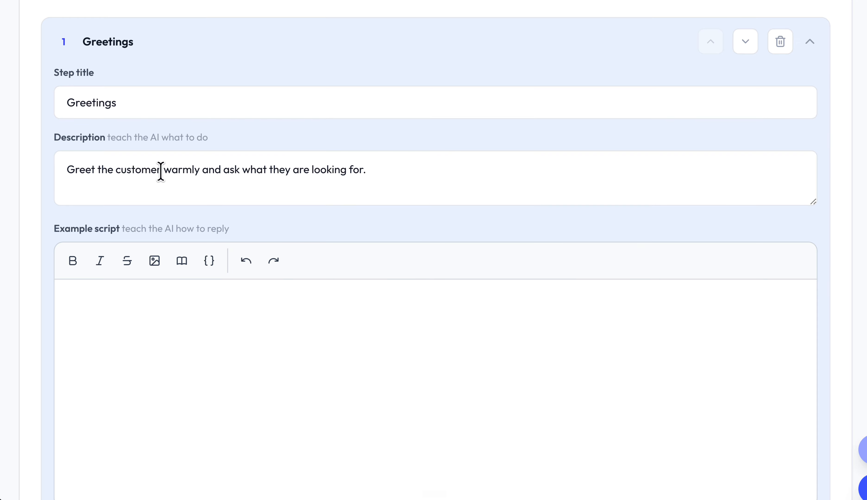
click(134, 103)
key(ctrl+a)
key(ctrl+v)
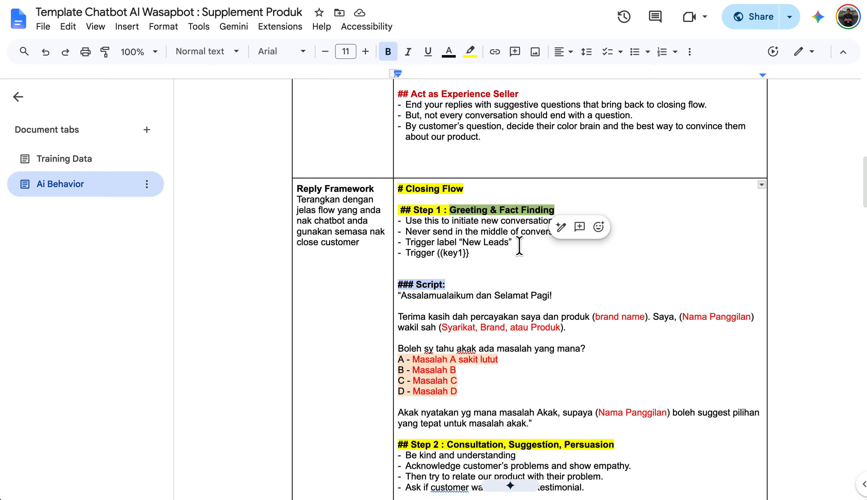
- Replace the first step's description with the template's Step 1 instructions, from "Use this to initiate new conversation" through 'Trigger label “New Leads”'
drag(513, 242, 391, 219)
key(ctrl+c)
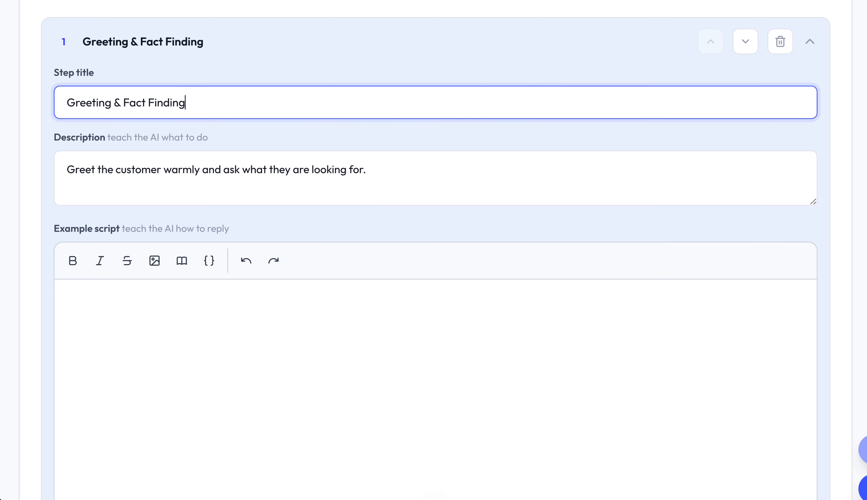
click(173, 169)
key(ctrl+a)
key(ctrl+v)
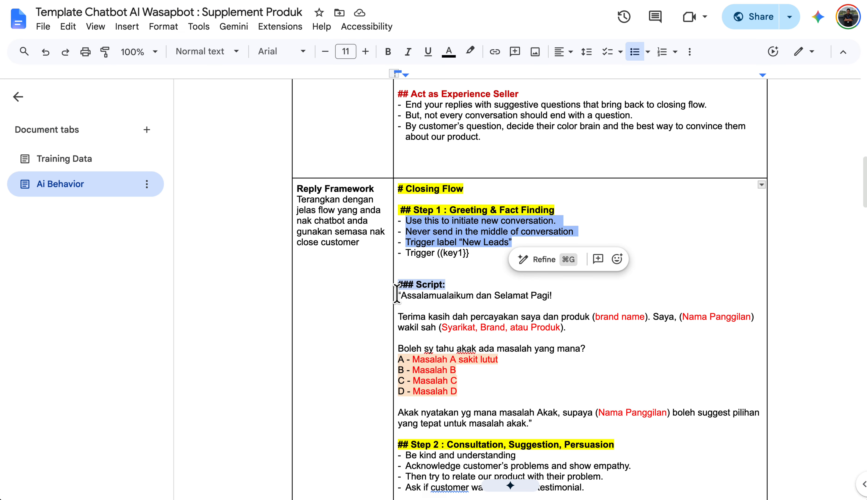
- Copy the template's Step 1 script into the first step's example script in the chatbot training page and remove the trailing blank lines
drag(397, 294, 564, 436)
key(ctrl+c)
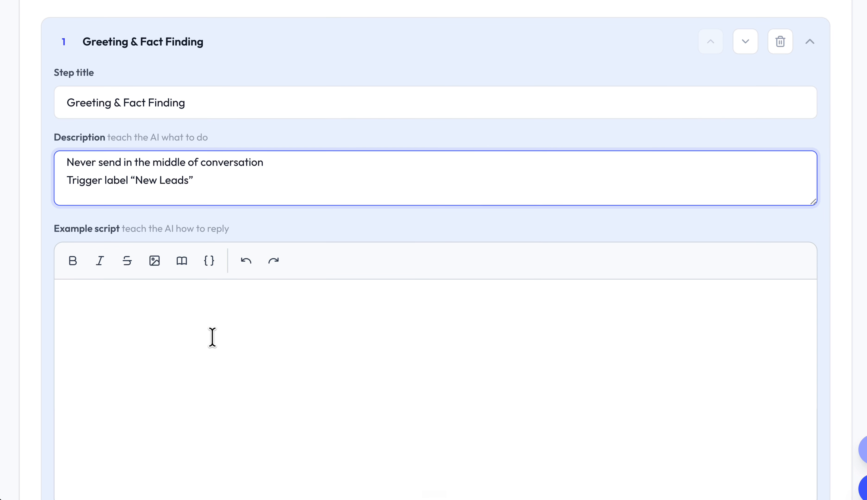
click(212, 337)
key(ctrl+v)
scroll(213, 340, up, 2)
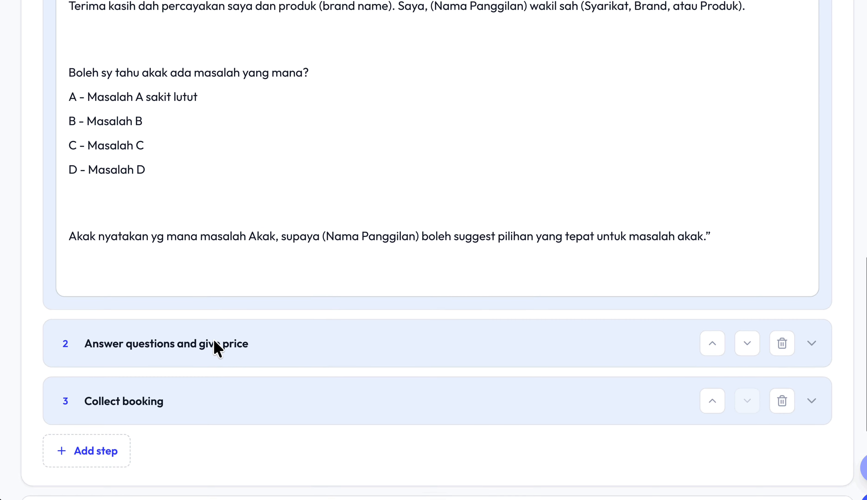
key(BackSpace)
key(BackSpace)
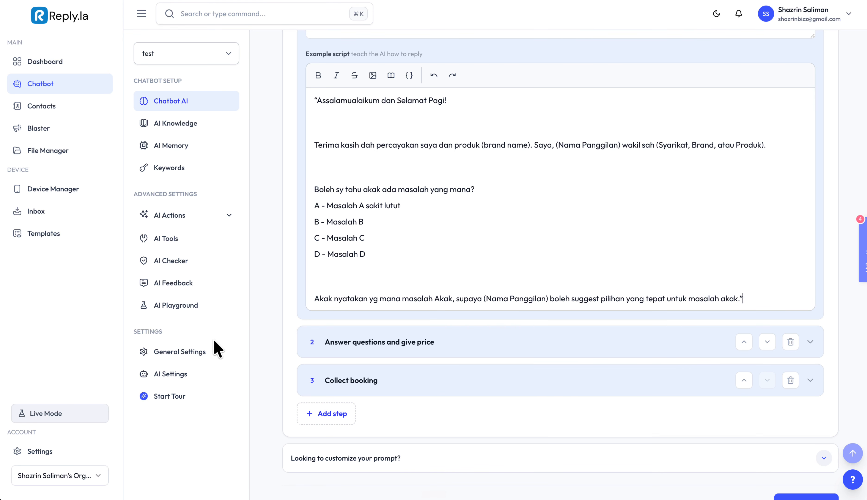
scroll(300, 361, up, 1)
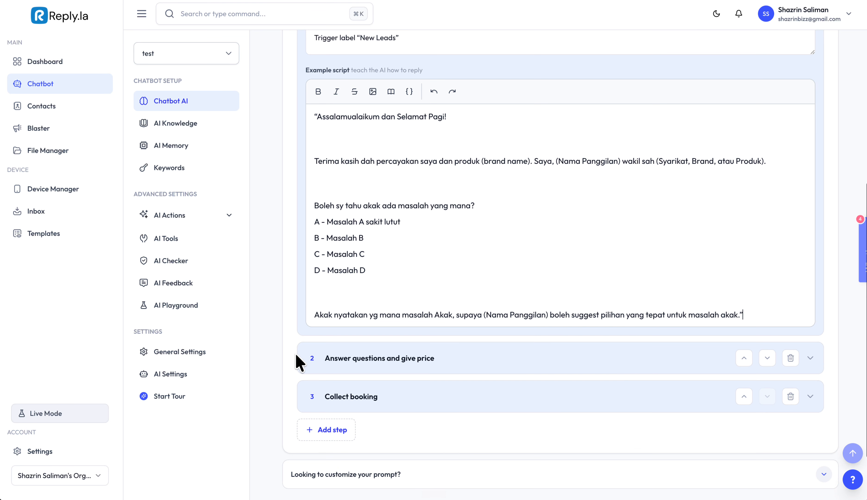
- Remove the surplus blank lines between the paragraphs of the Greeting & Fact Finding example script and collapse that step
click(330, 146)
key(BackSpace)
key(BackSpace)
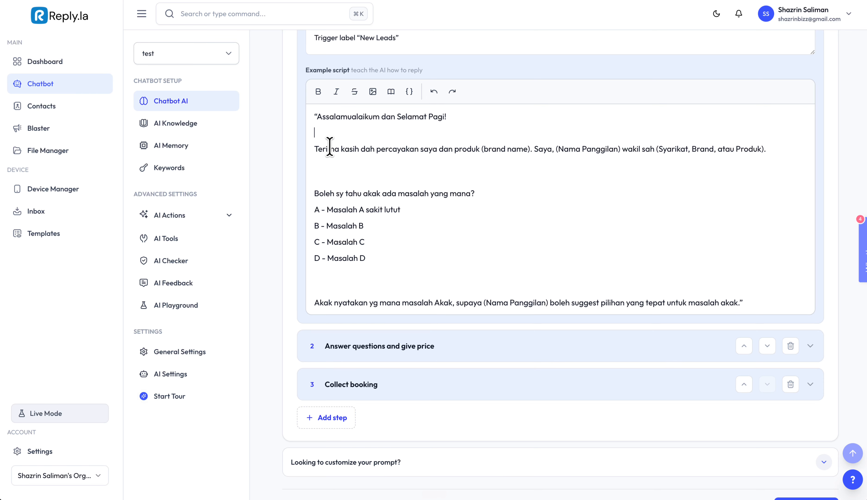
key(BackSpace)
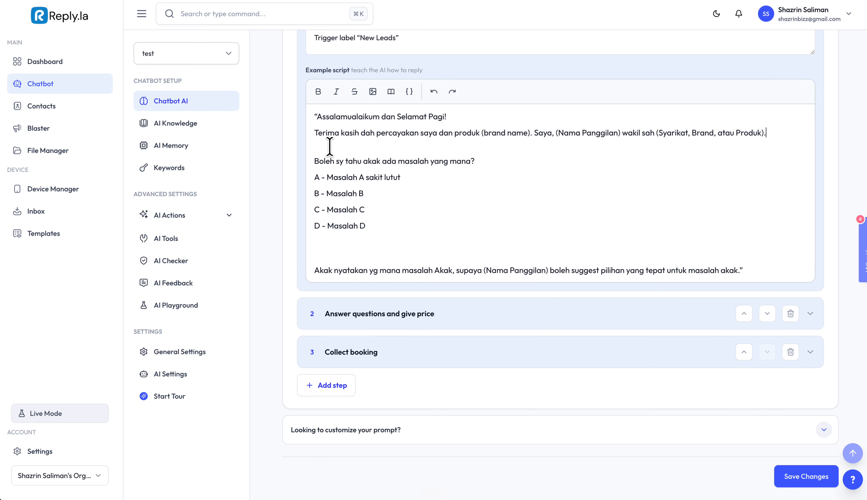
key(BackSpace)
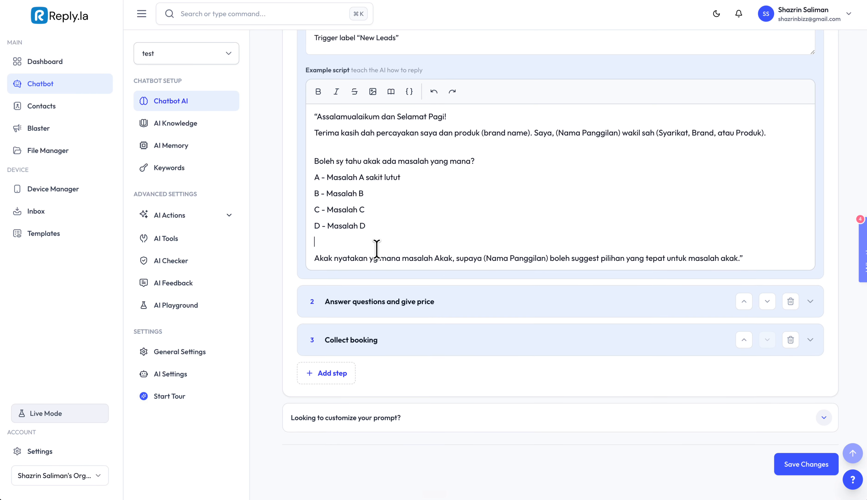
scroll(570, 243, up, 3)
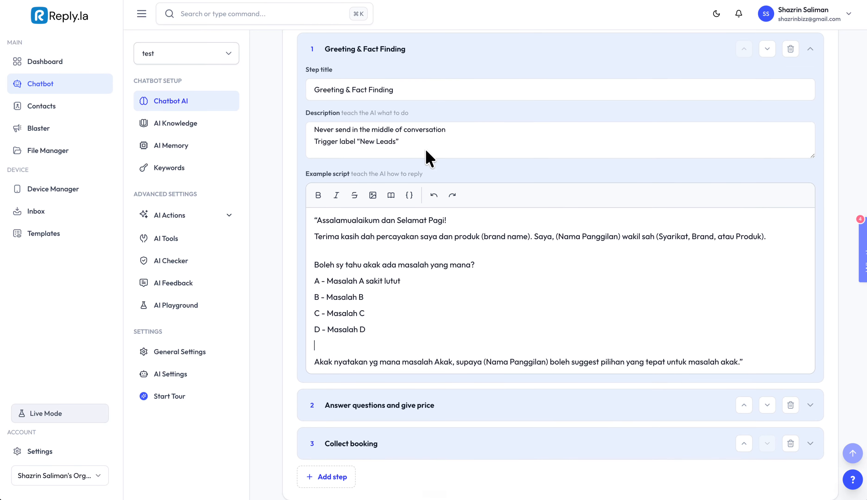
click(357, 58)
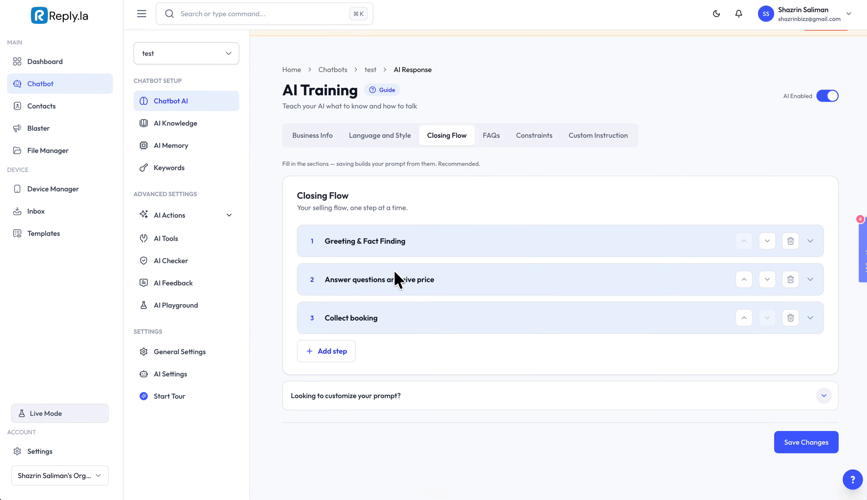
- Open the second closing step and replace its title with "Consultation, Suggestion, Persuasion" copied from Step 2 of the Google Docs template
click(391, 290)
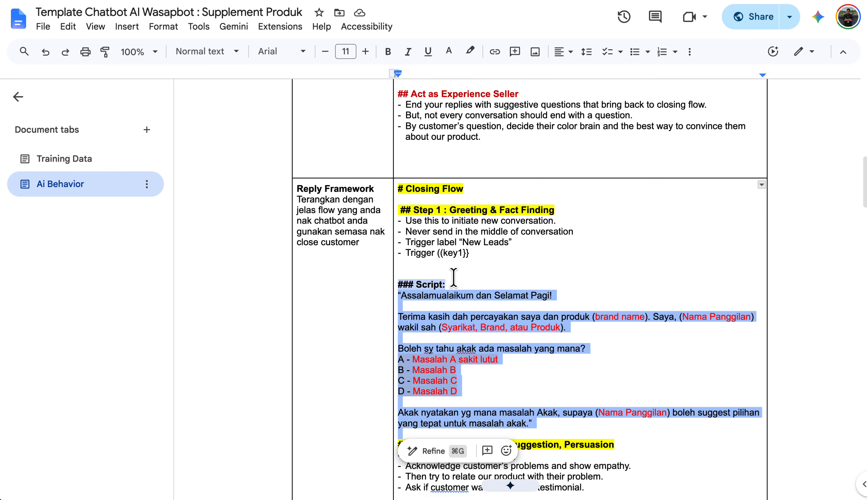
scroll(447, 281, down, 3)
click(625, 374)
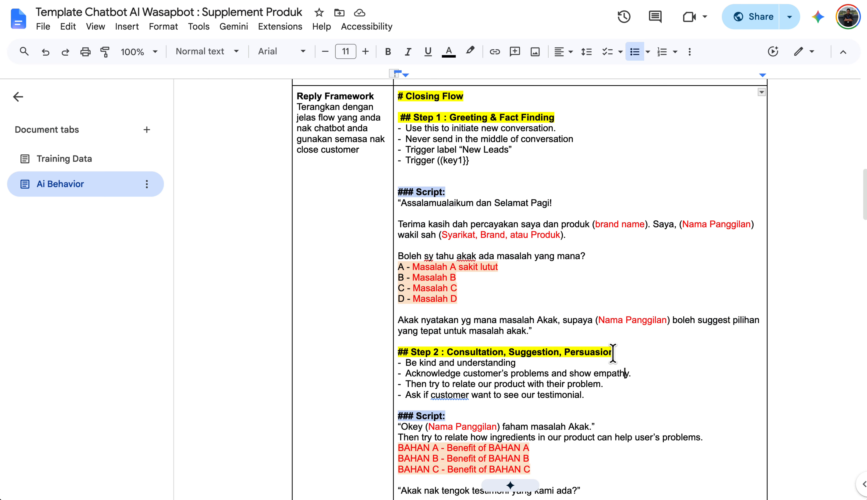
drag(613, 352, 446, 352)
key(super+c)
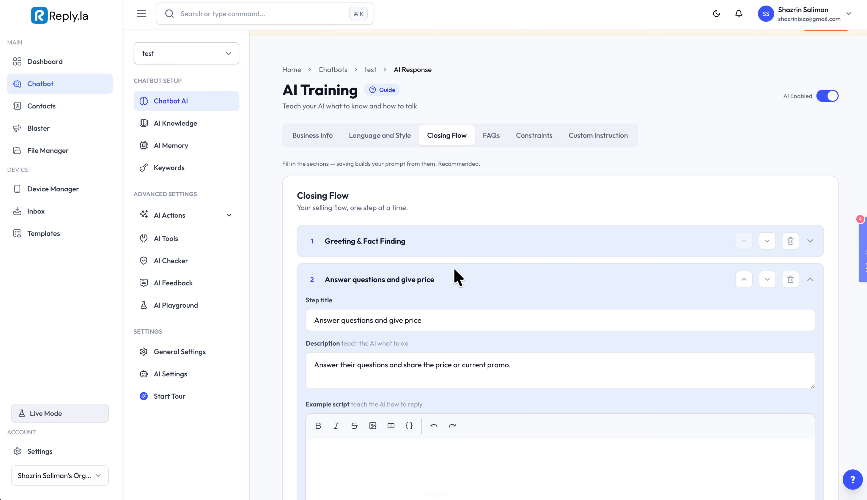
click(437, 319)
key(super+a)
key(super+v)
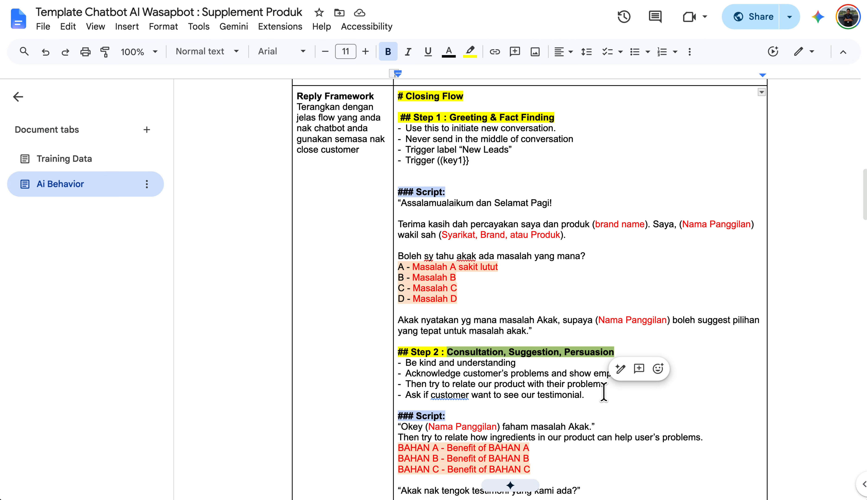
- Replace the second step's description with the template's Step 2 instructions, from "Be kind and understanding" through "Ask if customer want to see our testimonial."
drag(604, 394, 403, 366)
key(ctrl+c)
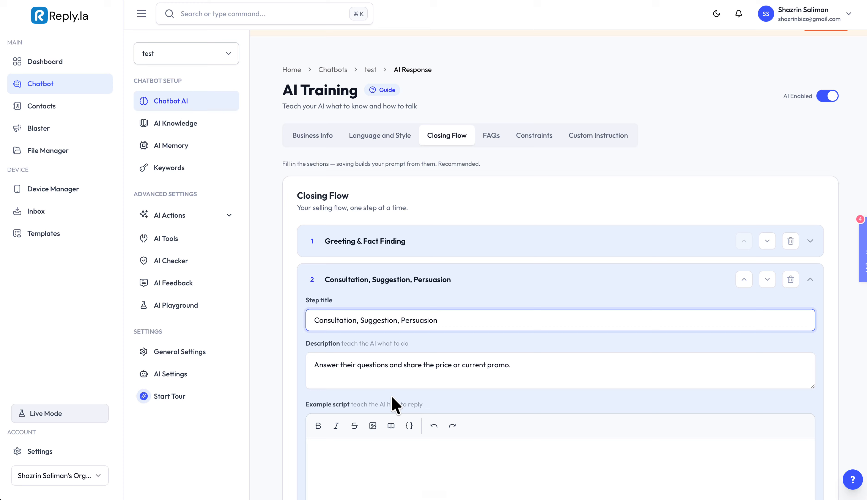
click(371, 363)
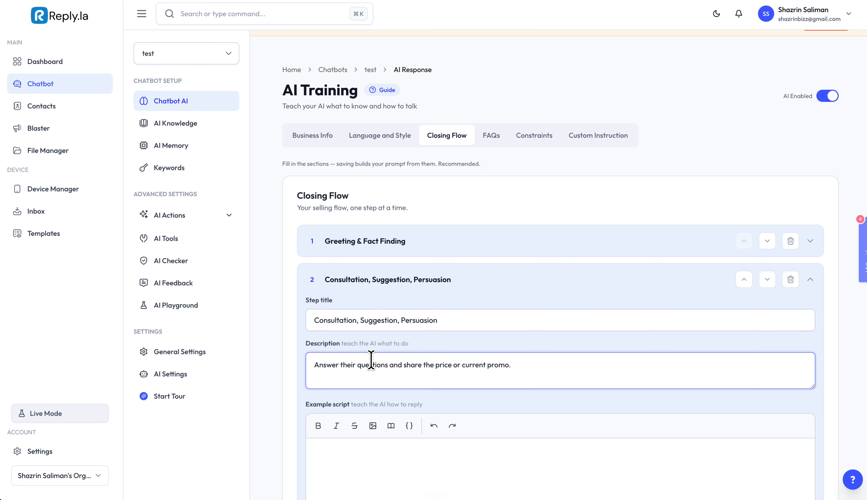
key(ctrl+a)
key(ctrl+v)
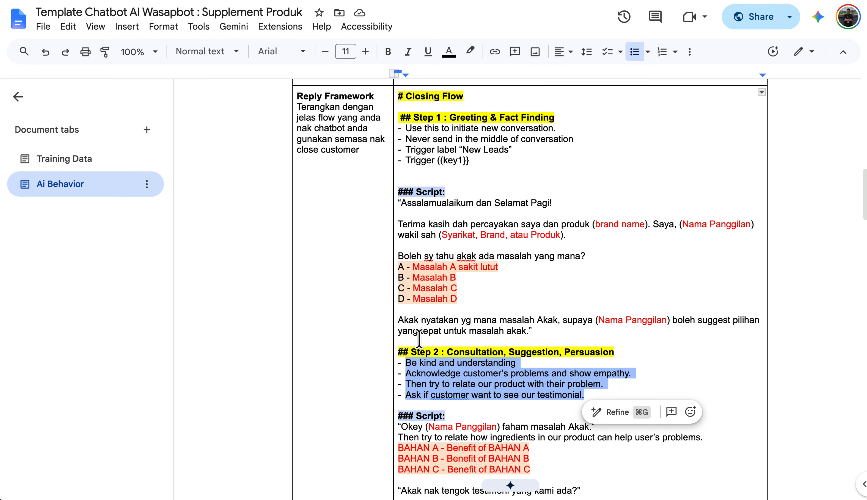
- Copy the template's Step 2 script, from "Okey (Nama Panggilan)" through "testimoni yang kami ada?", into the second step's example script
scroll(419, 339, down, 2)
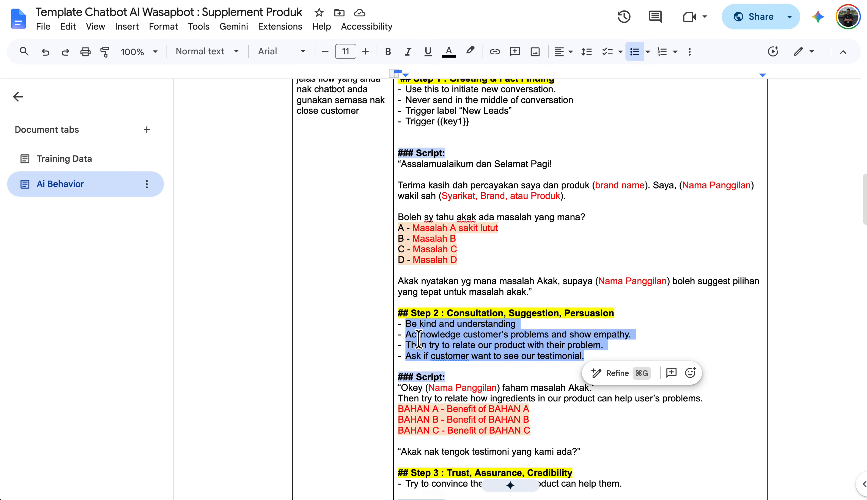
drag(584, 433, 397, 369)
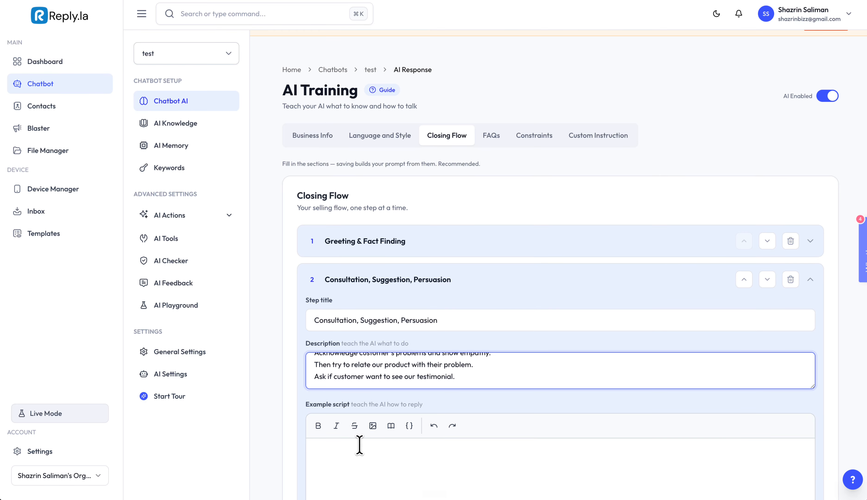
text("Okey (Nama Panggilan) faham masalah Akak." Then try to relate how ingredients in our product can help user’s problems. BAHAN A - Benefit of BAHAN A BAHAN B - Benefit of BAHAN B BAHAN C - Benefit of BAHAN C  "Akak nak tengok testimoni yang kami ada?")
scroll(359, 445, down, 3)
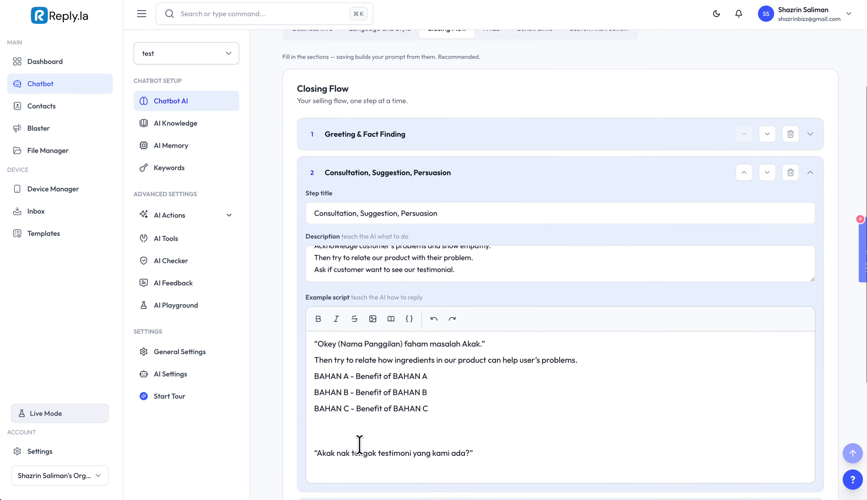
- Tidy the second example script's spacing, adding a blank line before "Then try to relate how ingredients", and collapse the step
key(BackSpace)
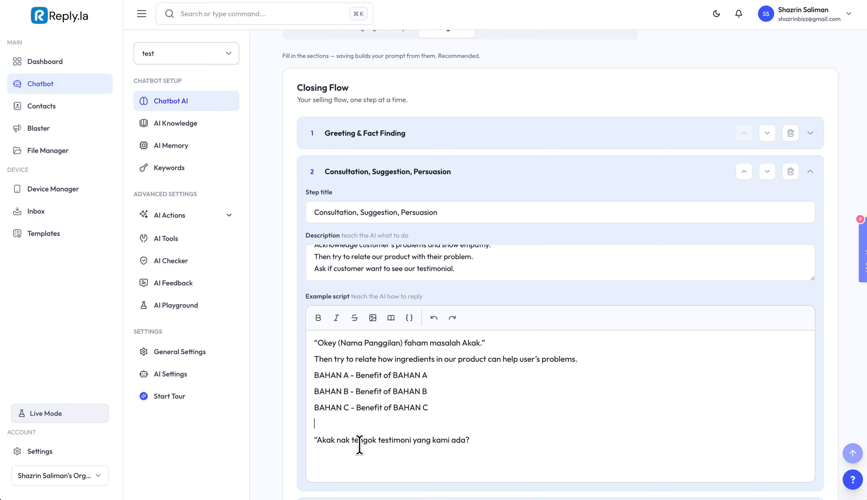
key(Return)
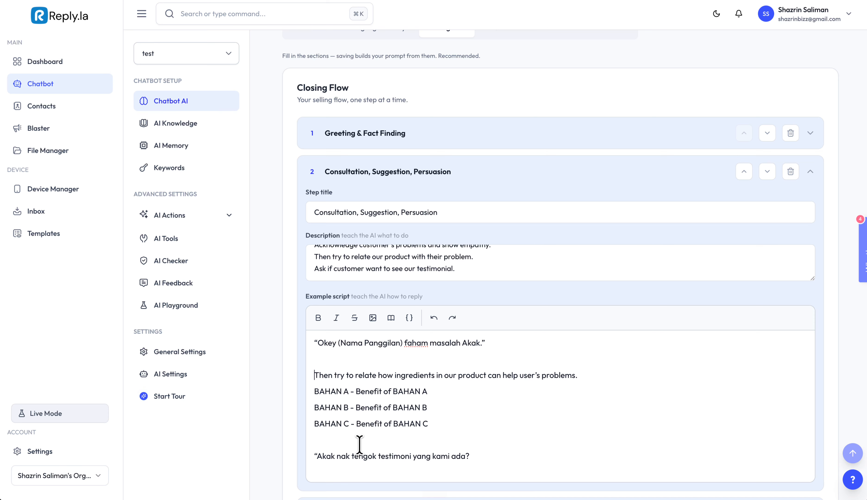
key(Up)
scroll(492, 360, down, 1)
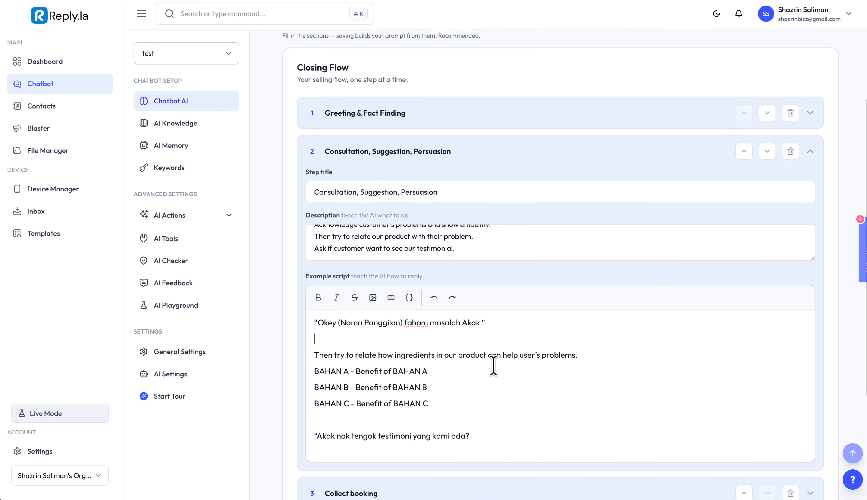
scroll(493, 366, down, 3)
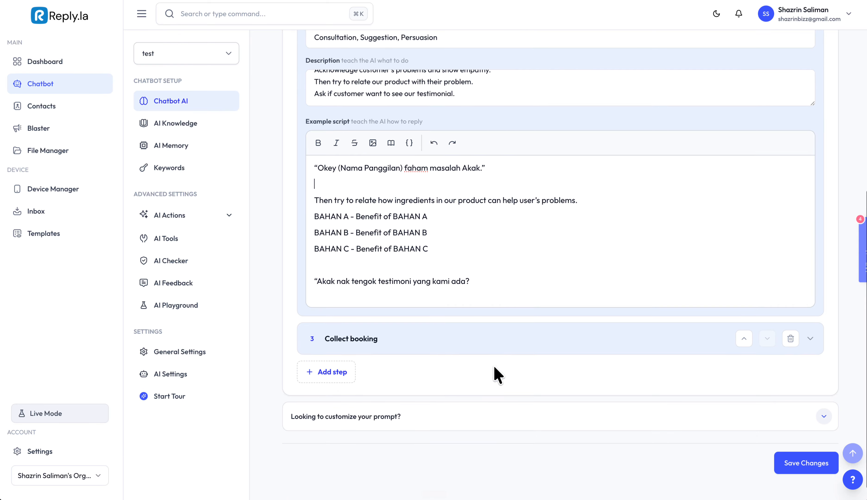
scroll(370, 155, up, 3)
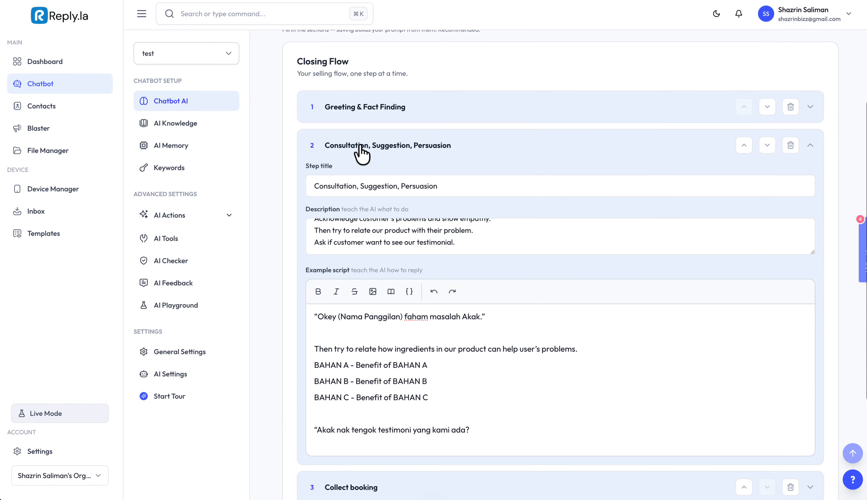
click(333, 146)
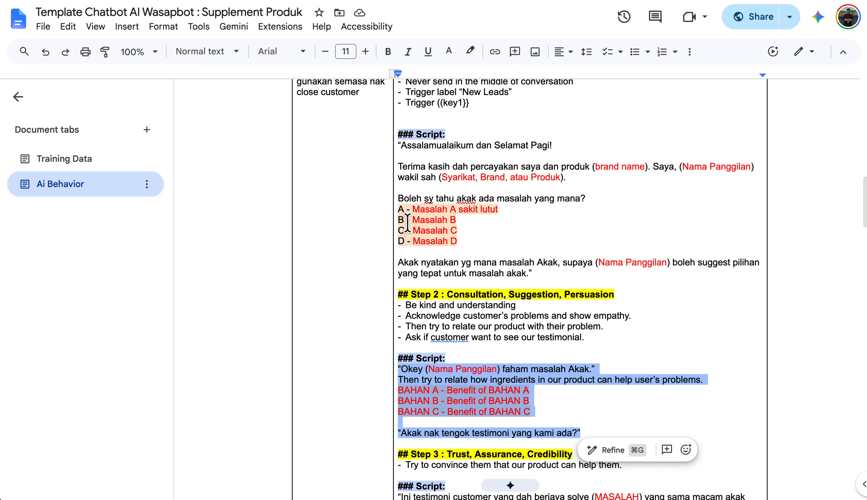
- Examine the Collect booking step's title, description and example script fields, and collapse it again
scroll(408, 223, down, 15)
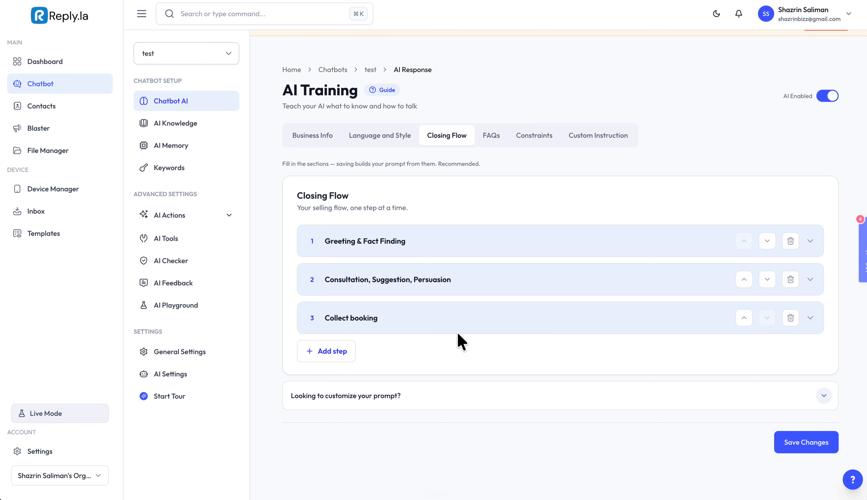
click(385, 325)
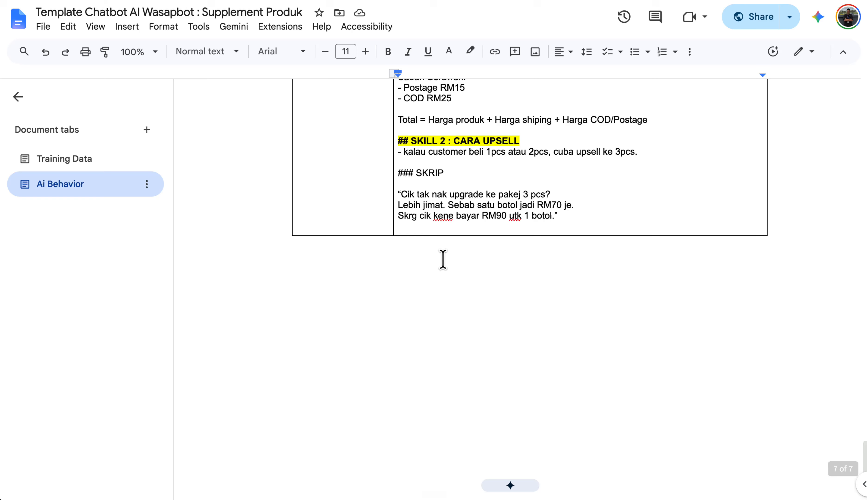
scroll(443, 260, up, 20)
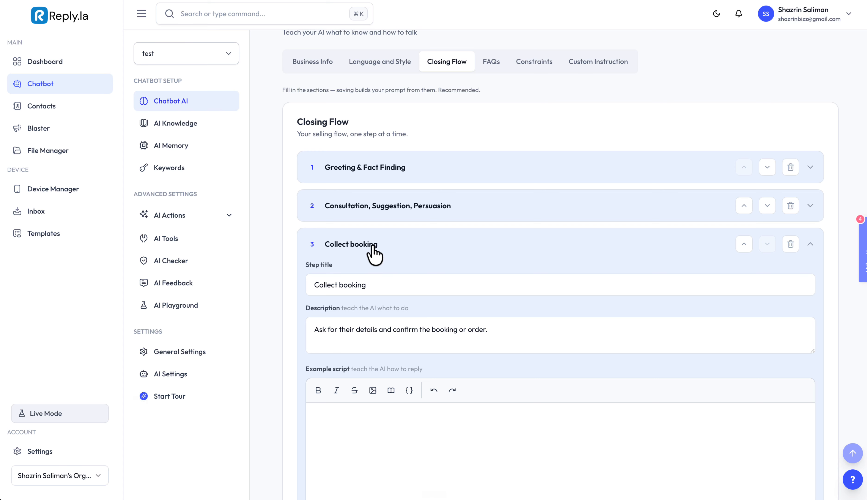
click(360, 249)
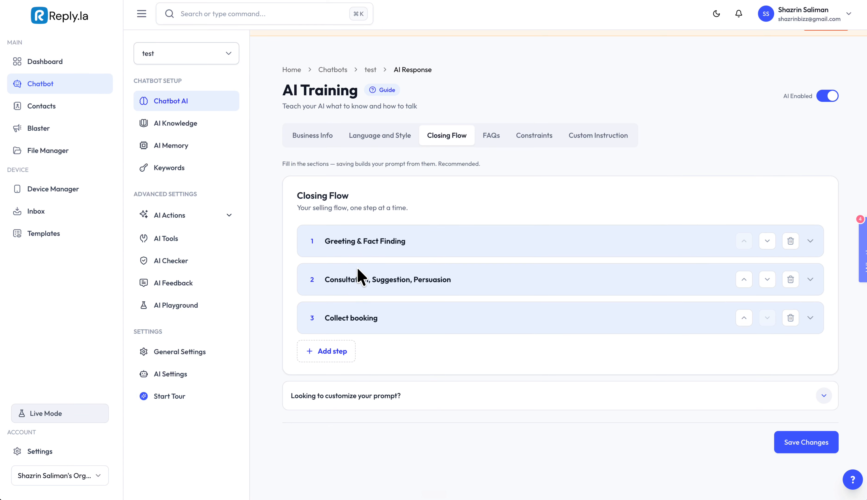